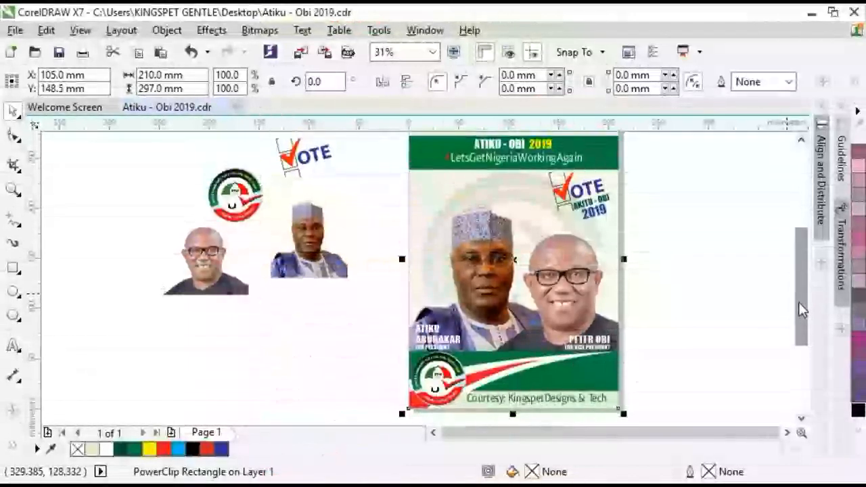
# - Move the two portrait cutouts beside the page lower and place them next to each other
pyautogui.moveTo(798, 302); pyautogui.dragTo(796, 290)
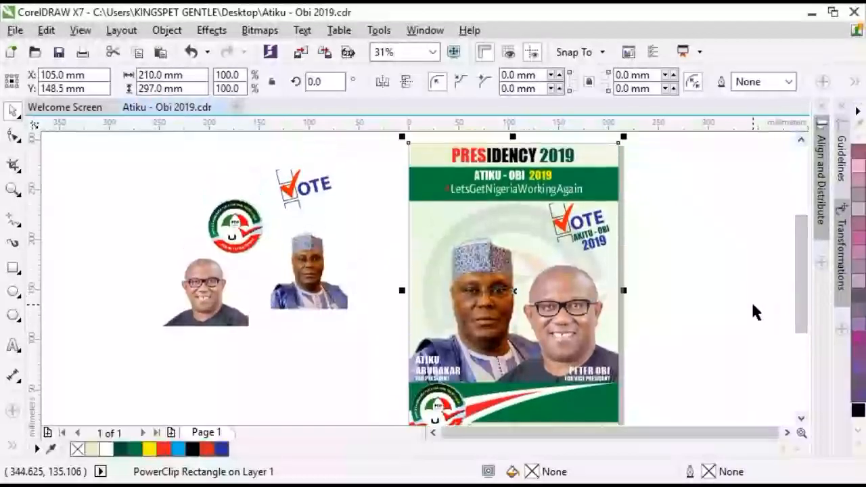
pyautogui.scroll(-1, 754, 311)
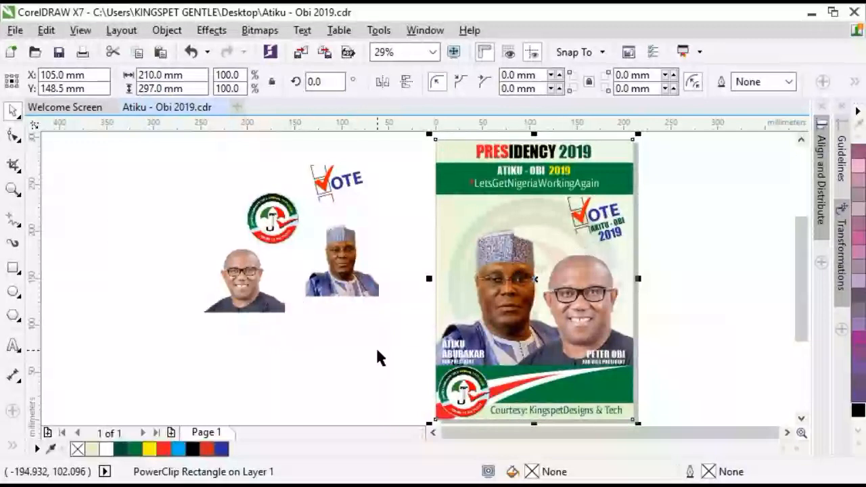
pyautogui.click(257, 304)
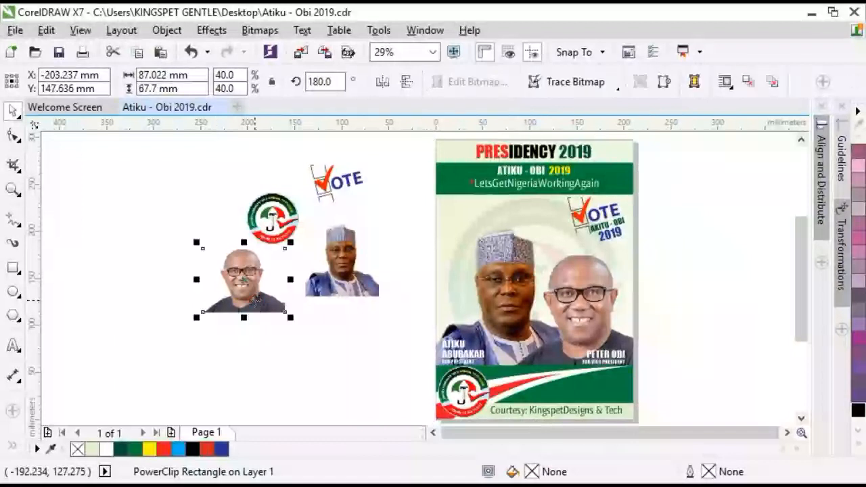
pyautogui.moveTo(255, 295); pyautogui.dragTo(255, 316)
pyautogui.moveTo(352, 288); pyautogui.dragTo(332, 327)
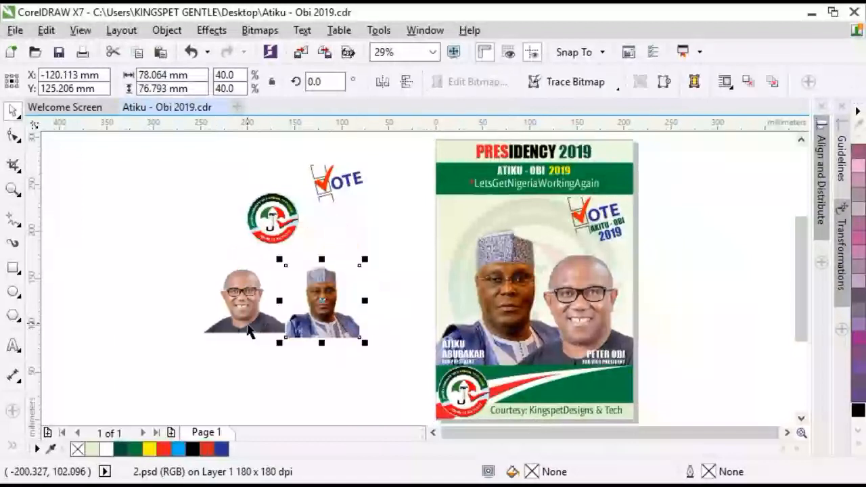
# - Move the round party logo below the two portraits and the VOTE graphic to a spot centred above them
pyautogui.moveTo(272, 218); pyautogui.dragTo(282, 369)
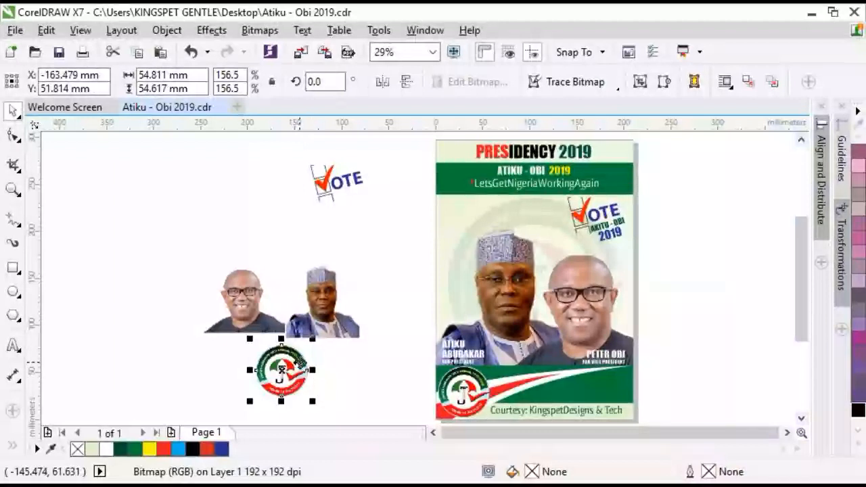
pyautogui.click(356, 195)
pyautogui.moveTo(359, 184); pyautogui.dragTo(331, 218)
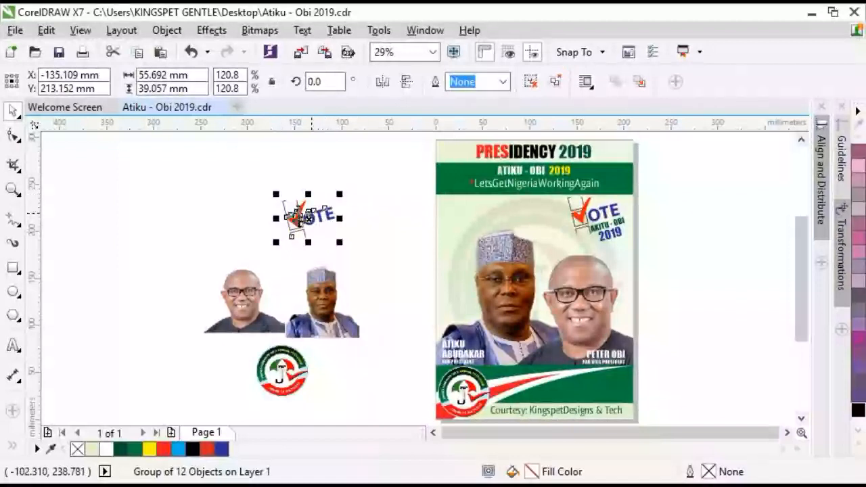
pyautogui.click(164, 239)
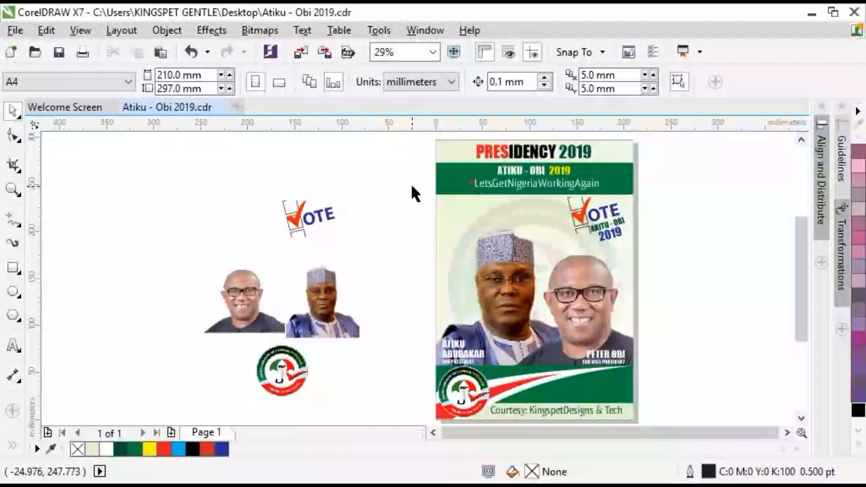
# - Add a second page and create a rectangle covering the full 210 x 297 mm page
pyautogui.click(172, 432)
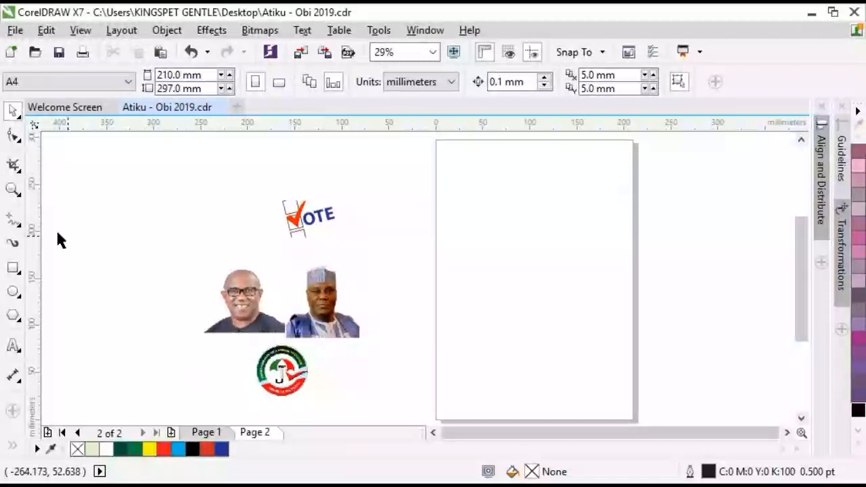
pyautogui.doubleClick(13, 270)
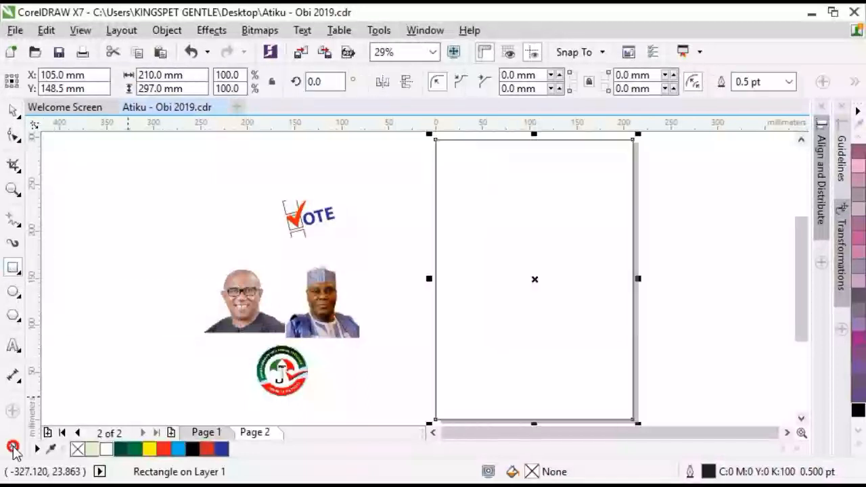
# - Apply a linear fountain fill to the page rectangle, running diagonally from its upper-left corner to its lower-right corner
pyautogui.click(14, 449)
pyautogui.click(38, 419)
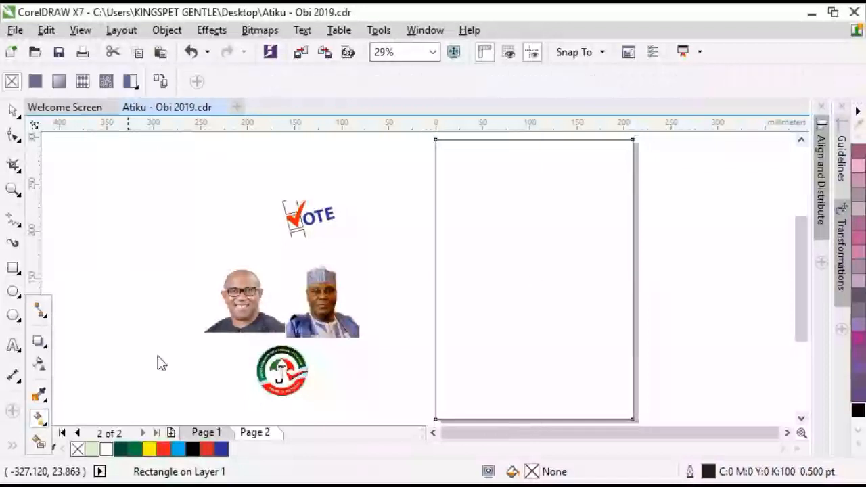
pyautogui.click(59, 81)
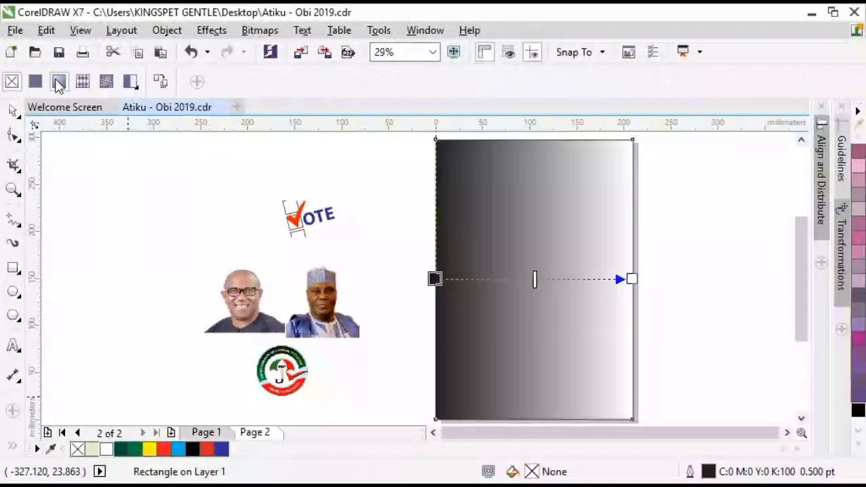
pyautogui.moveTo(434, 279); pyautogui.dragTo(448, 151)
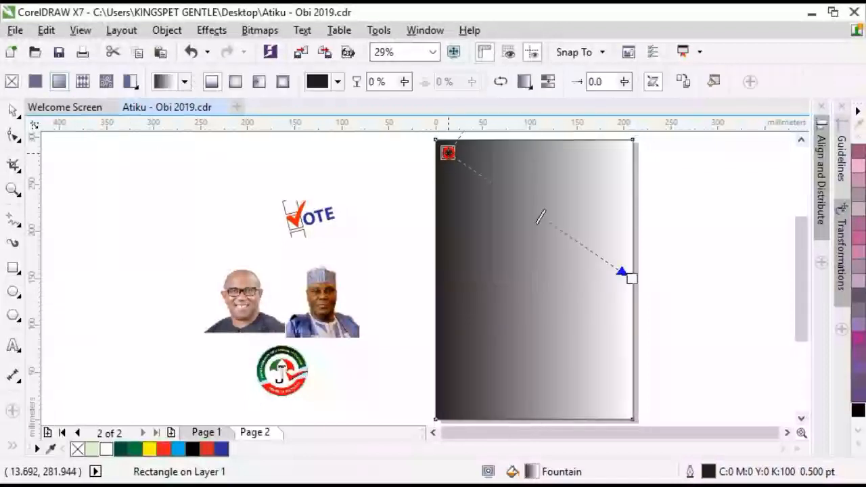
pyautogui.moveTo(635, 278); pyautogui.dragTo(621, 406)
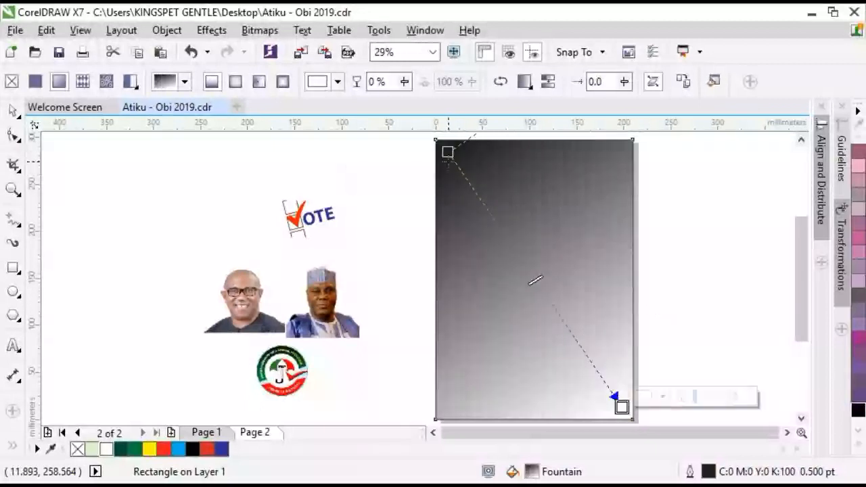
# - Colour the gradient's upper-left node with the pale green document swatch, then fine-tune its shade in the RGB colour picker
pyautogui.click(97, 452)
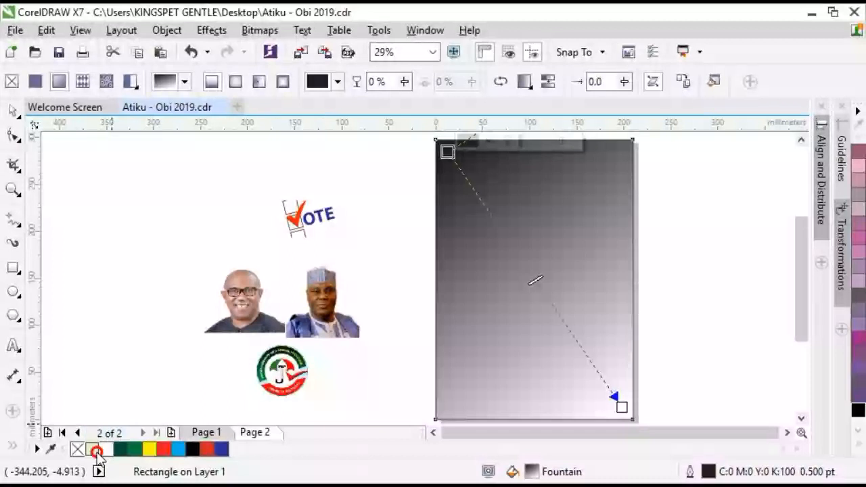
pyautogui.click(96, 451)
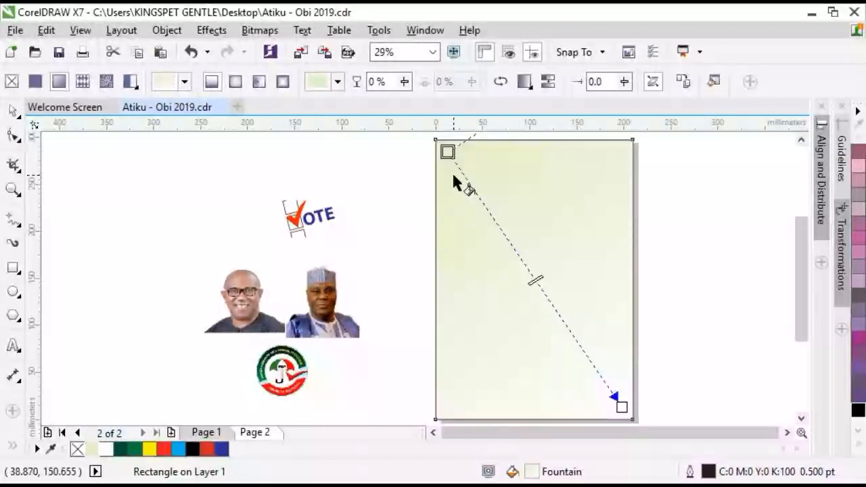
pyautogui.click(448, 152)
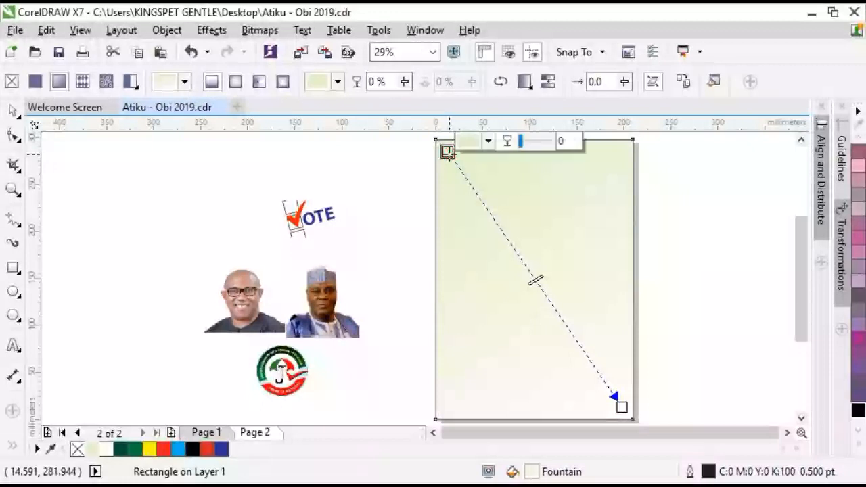
pyautogui.click(486, 141)
pyautogui.moveTo(484, 228); pyautogui.dragTo(481, 224)
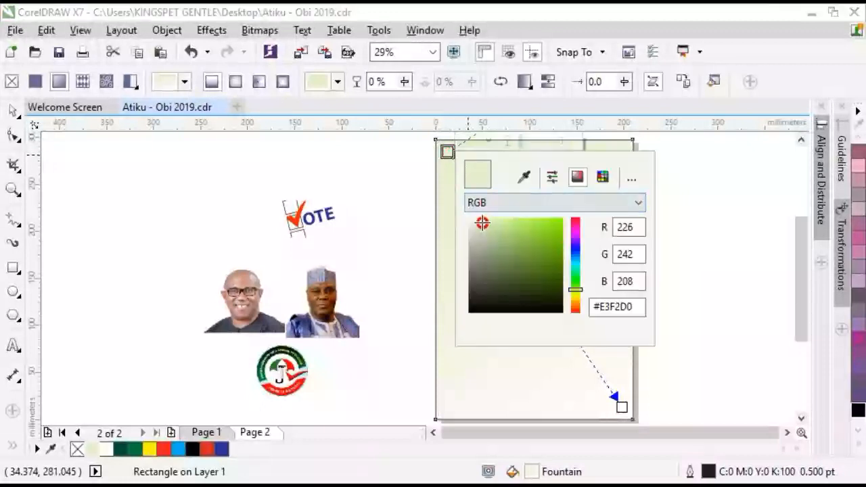
pyautogui.click(719, 225)
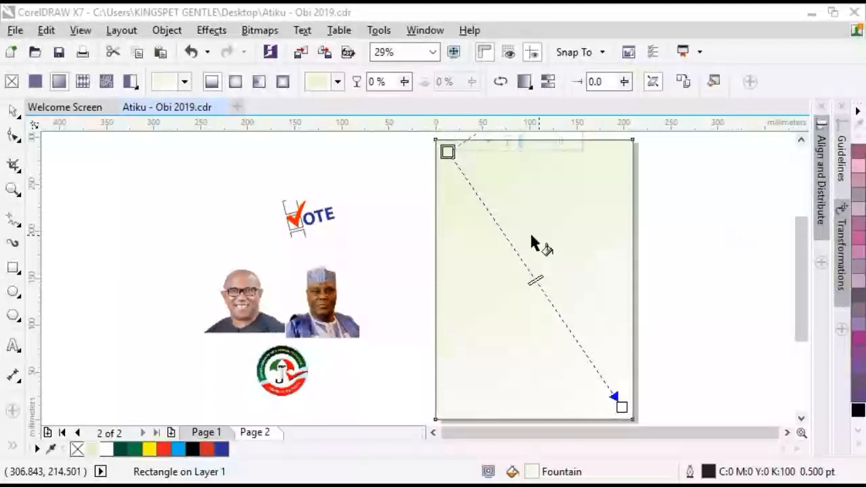
# - Remove the outline of the page background rectangle and deselect it
pyautogui.rightClick(78, 450)
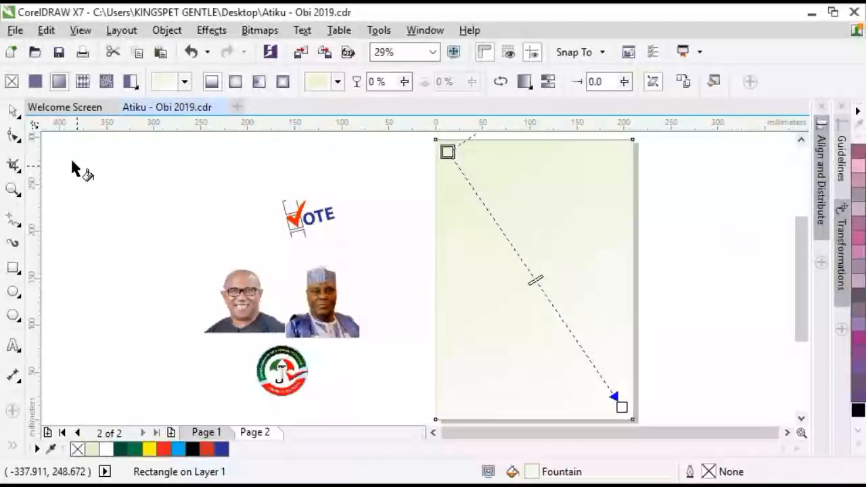
pyautogui.click(14, 112)
pyautogui.click(185, 171)
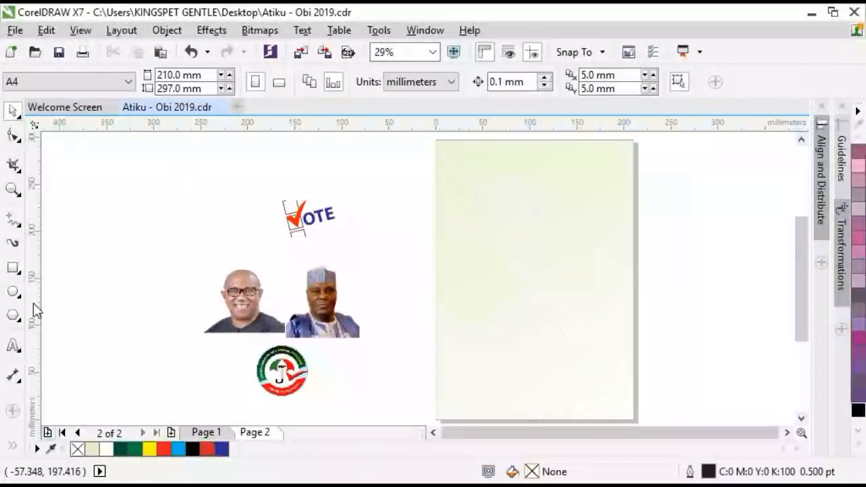
# - Draw a full-width band about 26 mm high near the top of the page and fill it dark green (R0 G79 B50)
pyautogui.moveTo(436, 161); pyautogui.dragTo(636, 185)
pyautogui.click(15, 108)
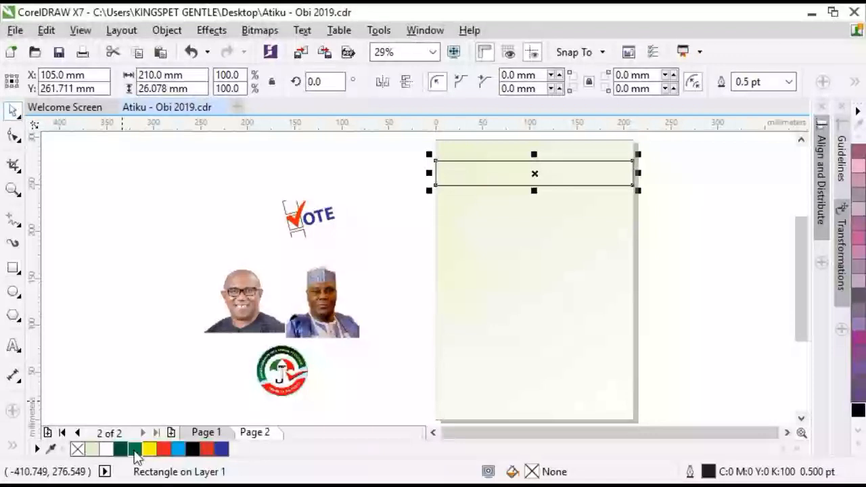
pyautogui.click(121, 449)
# - Copy the dark green band to the bottom of the page and fill the copy with lighter green (R2 G122 B61)
pyautogui.moveTo(552, 181); pyautogui.dragTo(559, 408)
pyautogui.rightClick(559, 409)
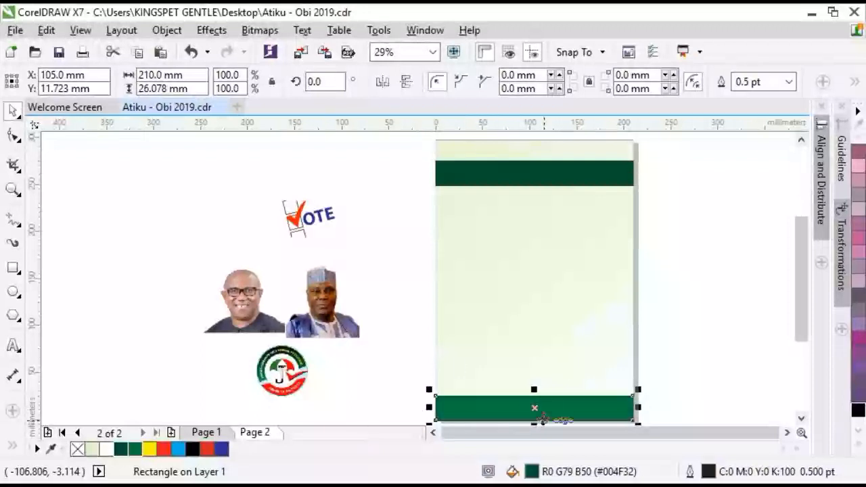
# - Reduce the bottom band to 50% of its height, about 13 mm, and stack a duplicate directly beneath it
pyautogui.scroll(2, 545, 396)
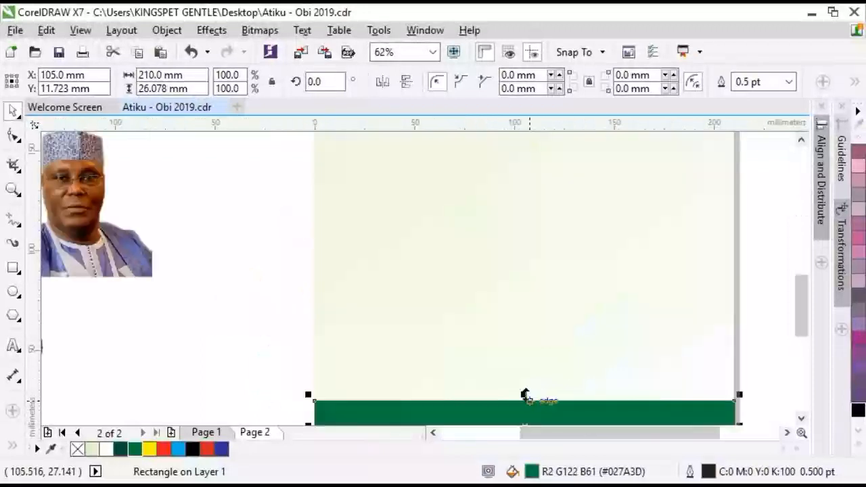
pyautogui.moveTo(525, 404); pyautogui.dragTo(525, 411)
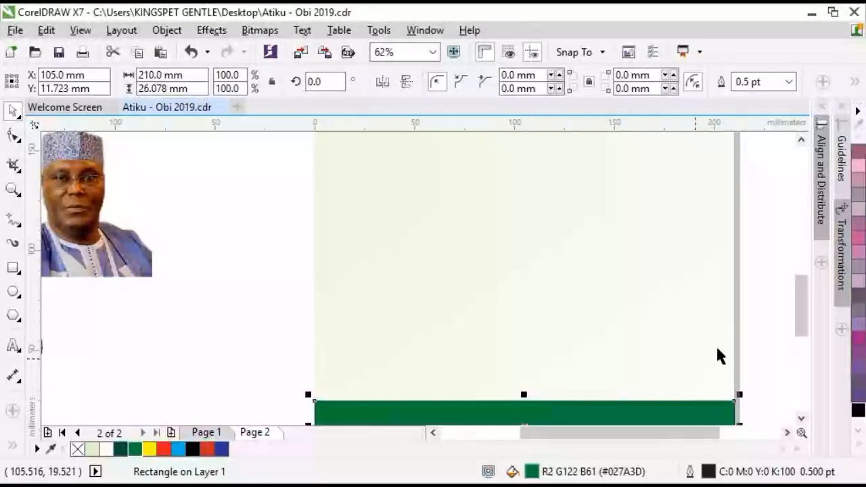
pyautogui.moveTo(805, 294); pyautogui.dragTo(805, 318)
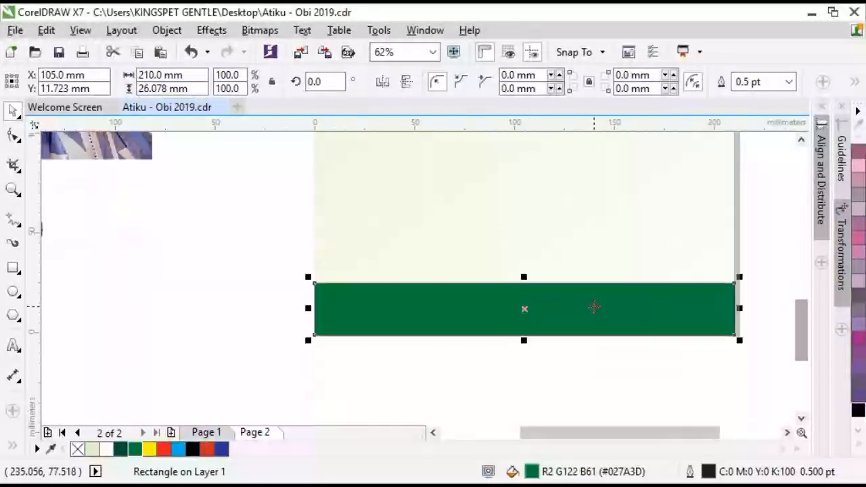
pyautogui.moveTo(524, 277); pyautogui.dragTo(557, 292)
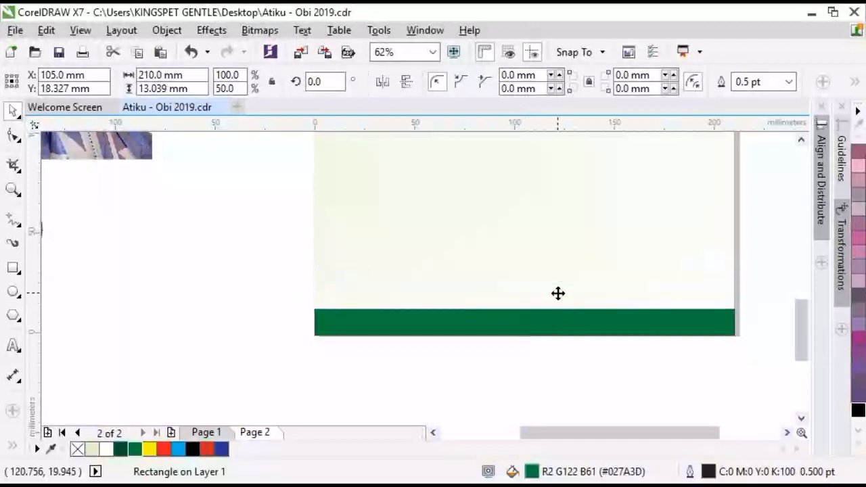
pyautogui.click(527, 333)
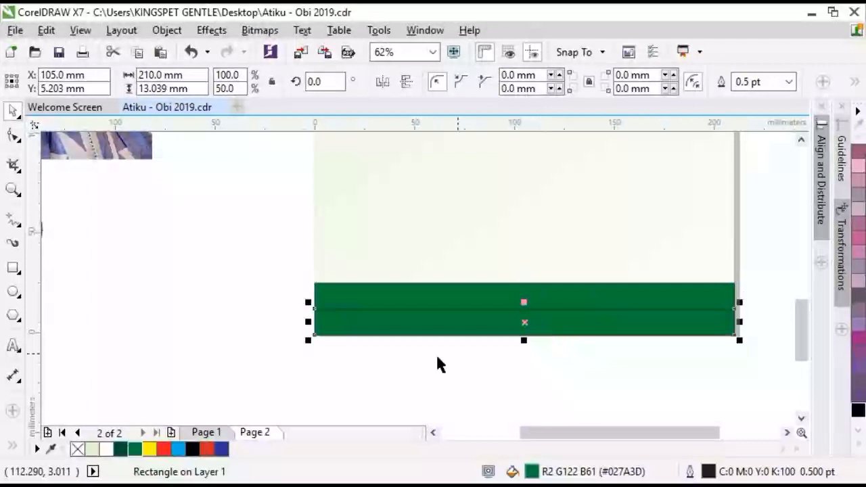
# - Remove the outlines of the two bottom bands and stretch the upper one to about 35.7 mm high
pyautogui.click(414, 306)
pyautogui.rightClick(77, 450)
pyautogui.moveTo(524, 276); pyautogui.dragTo(524, 233)
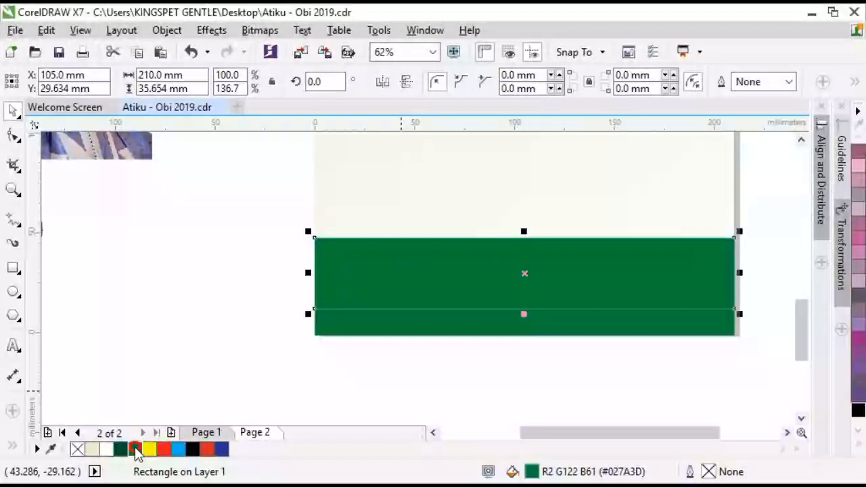
# - Fill the taller bottom band dark green (R0 G79 B50) and the strip beneath it pale green (R226 G242 B205)
pyautogui.press('F4')
pyautogui.click(586, 392)
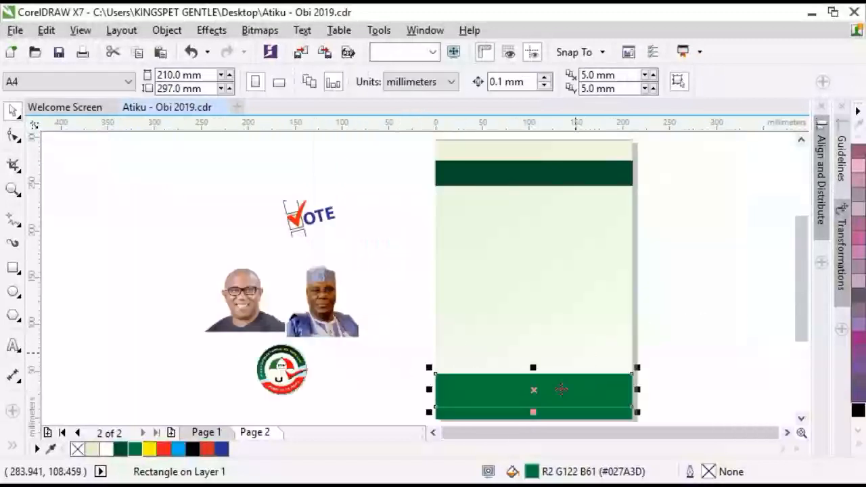
pyautogui.click(122, 450)
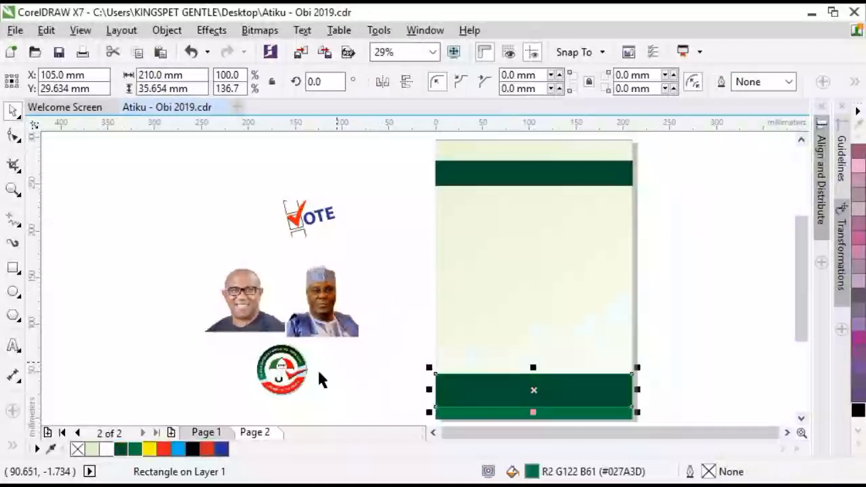
pyautogui.click(642, 389)
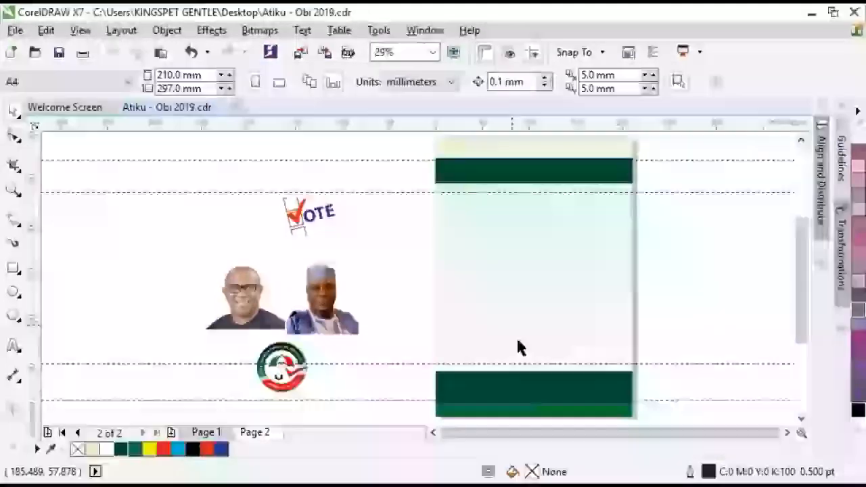
pyautogui.click(581, 415)
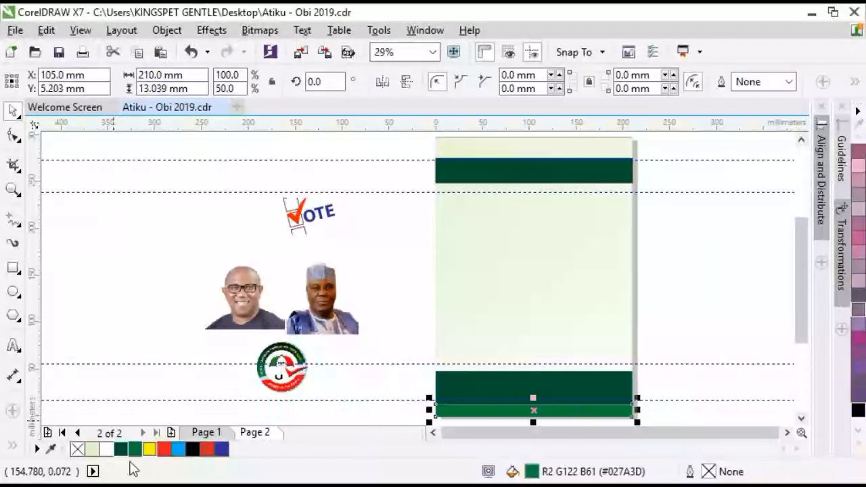
pyautogui.click(91, 450)
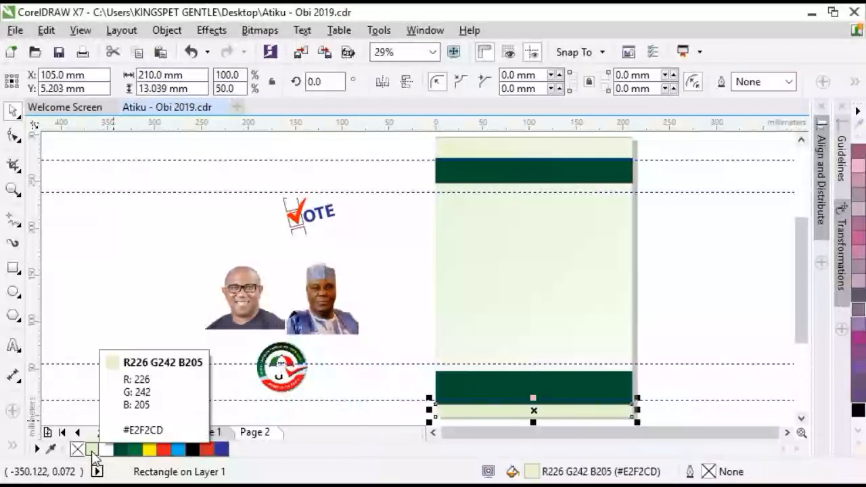
# - Resize the bottom dark green band so its upper and lower edges meet the two lower guidelines
pyautogui.click(518, 395)
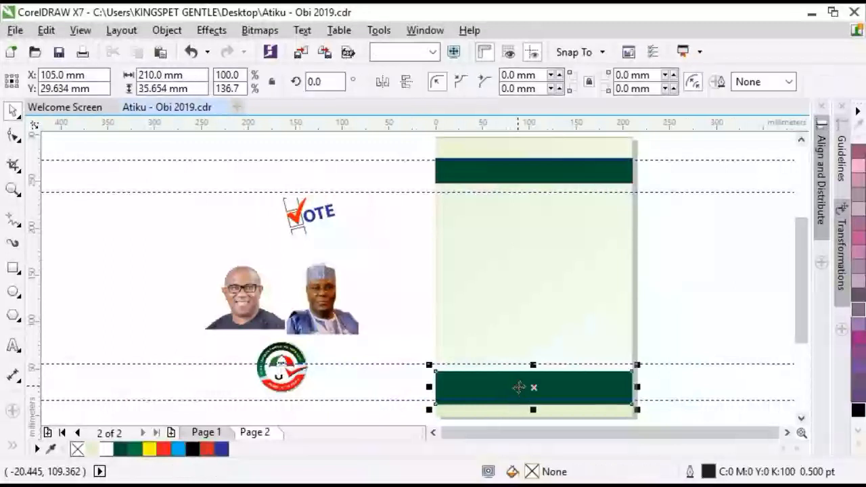
pyautogui.scroll(2, 557, 399)
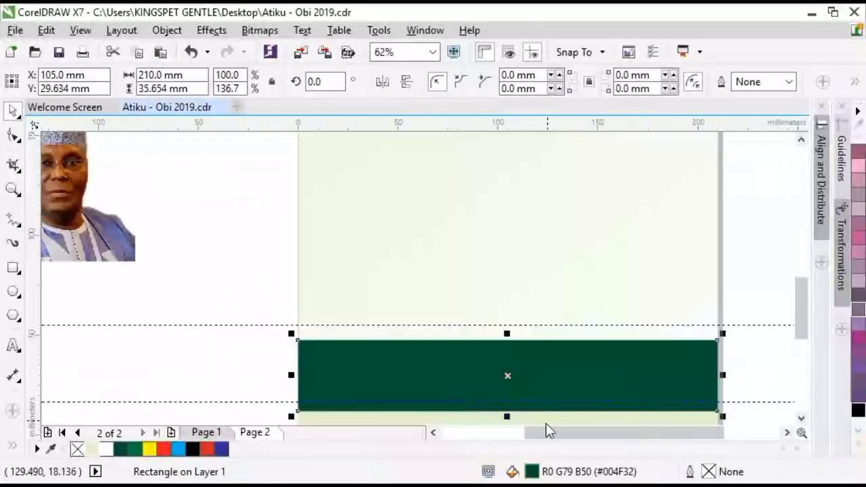
pyautogui.moveTo(507, 413); pyautogui.dragTo(507, 397)
pyautogui.click(537, 415)
pyautogui.click(544, 359)
pyautogui.moveTo(507, 333); pyautogui.dragTo(508, 318)
# - Stretch the header's dark green band down to the guideline beneath it, making it about 34.8 mm high
pyautogui.moveTo(807, 315); pyautogui.dragTo(795, 251)
pyautogui.click(520, 223)
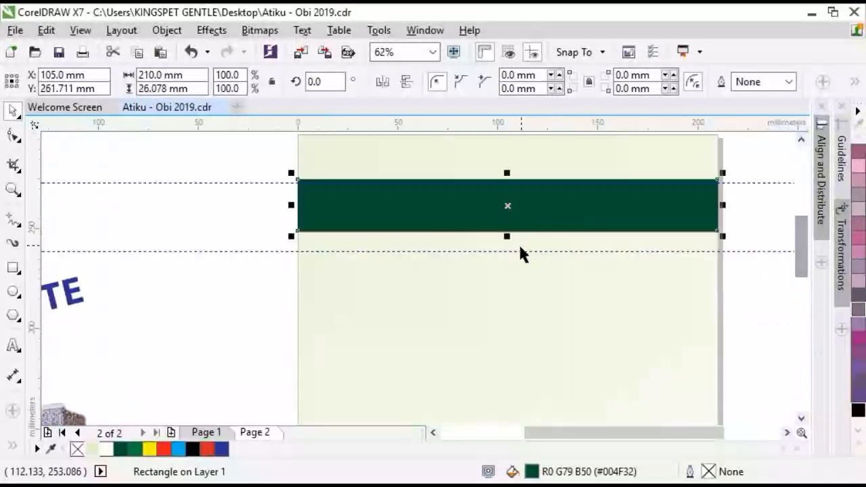
pyautogui.moveTo(508, 238); pyautogui.dragTo(509, 255)
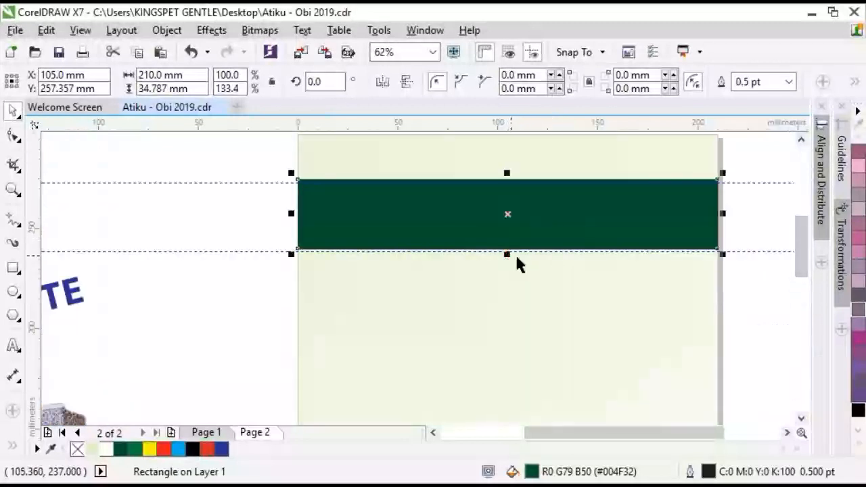
pyautogui.click(765, 318)
pyautogui.scroll(-2, 765, 329)
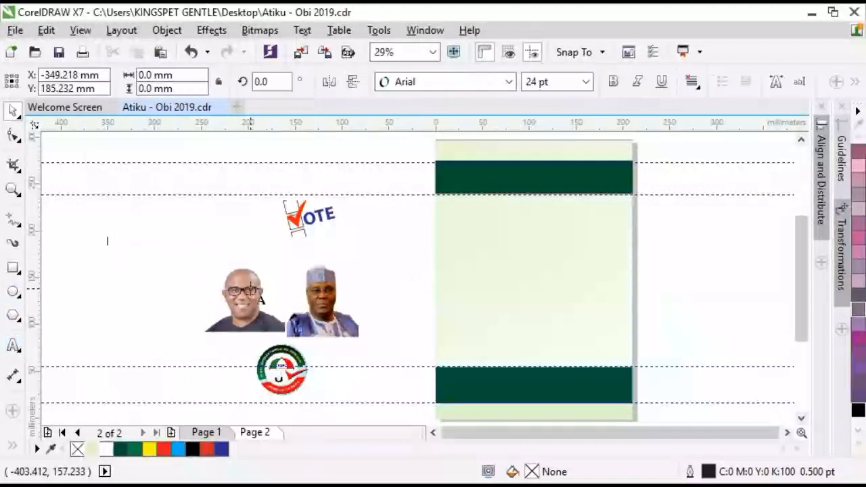
# - Add the artistic text "PRESIDENCY 2019" beside the page and enlarge it to about 51 pt
pyautogui.write('PE')
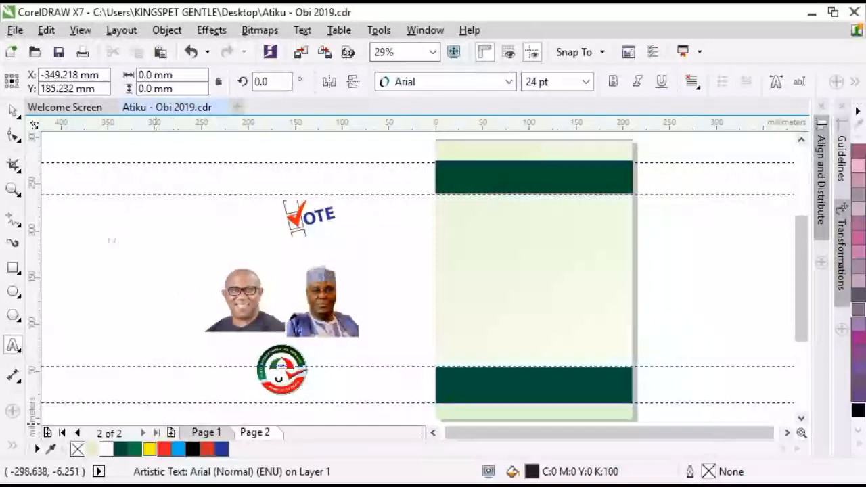
pyautogui.press('Escape')
pyautogui.write('T')
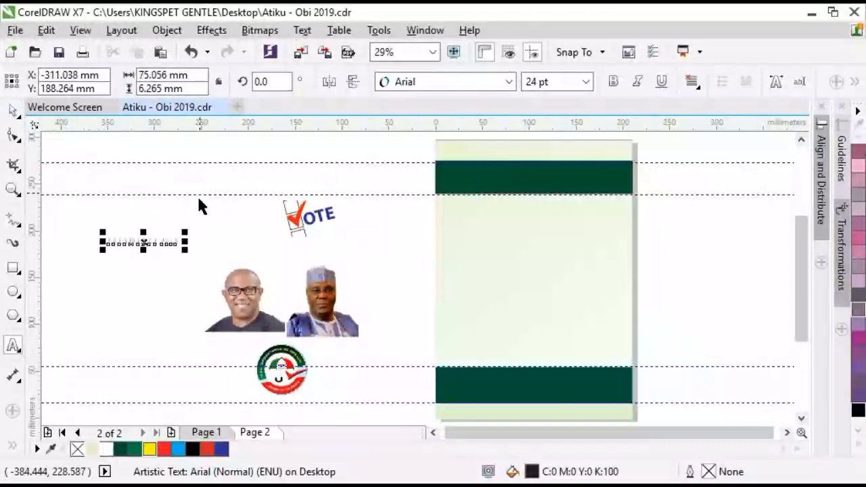
pyautogui.moveTo(221, 272); pyautogui.dragTo(264, 293)
# - Colour the letters "IDENCY" in the title text dark green (R0 G79 B50)
pyautogui.click(158, 248)
pyautogui.doubleClick(160, 245)
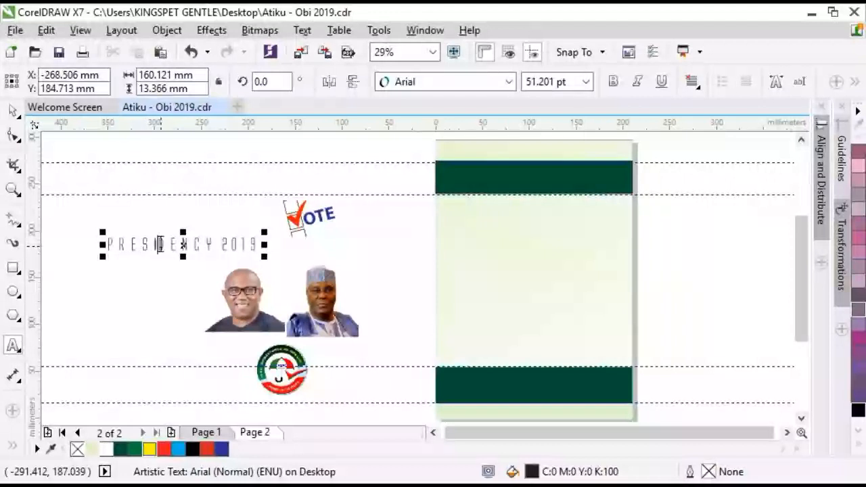
pyautogui.moveTo(154, 244); pyautogui.dragTo(227, 249)
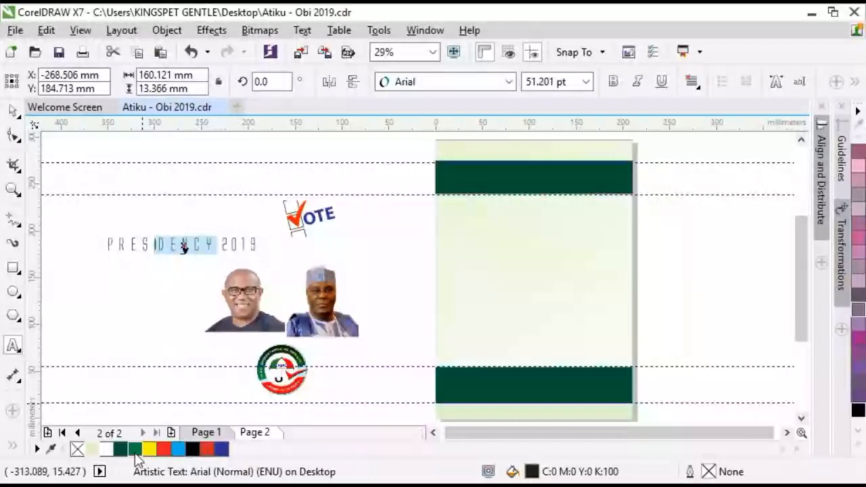
pyautogui.click(123, 450)
pyautogui.click(124, 452)
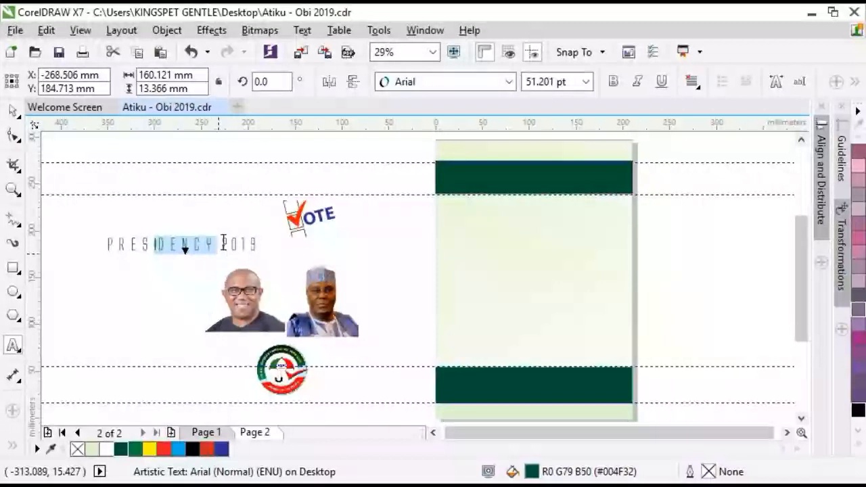
pyautogui.moveTo(222, 245); pyautogui.dragTo(328, 370)
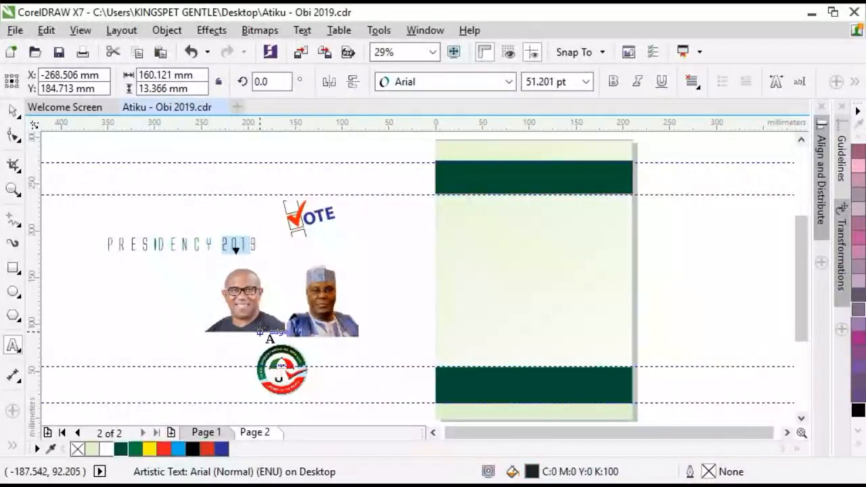
# - Set the font of the "PRESIDENCY 2019" text to Impact
pyautogui.hotkey('ctrl', 'space')
pyautogui.click(509, 81)
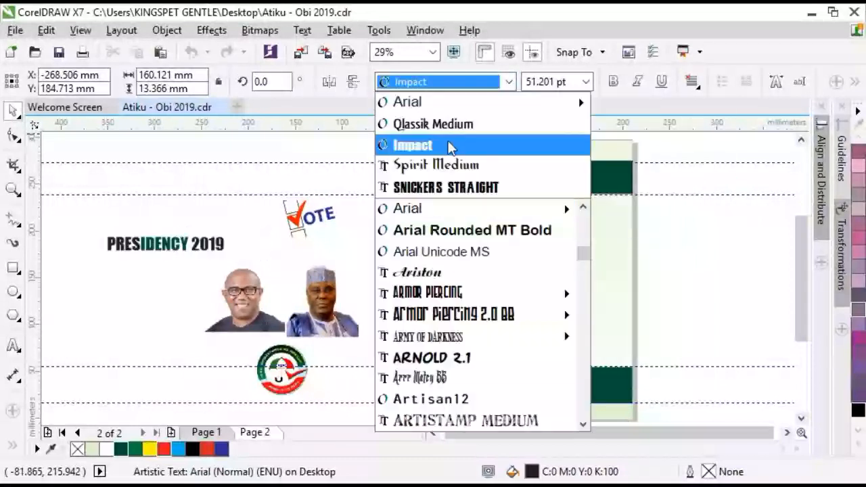
pyautogui.click(450, 146)
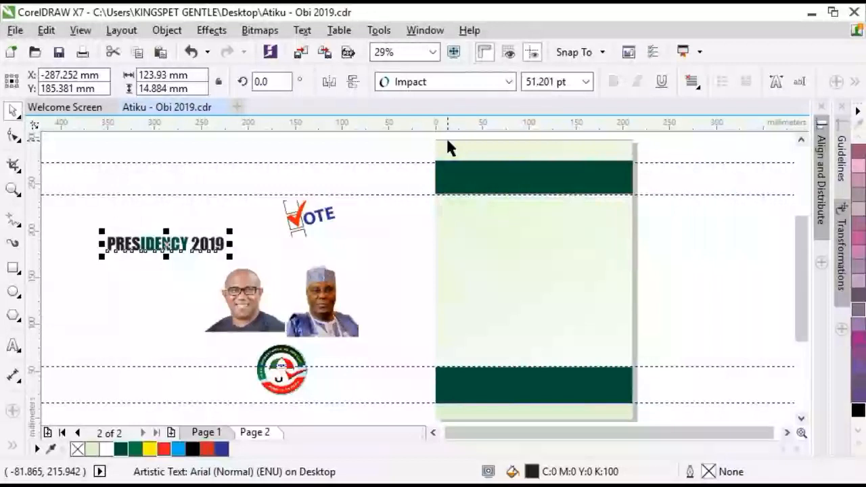
# - Colour the letters "IDENCY" in the title text black (C100 M100 Y100 K100)
pyautogui.doubleClick(188, 242)
pyautogui.moveTo(188, 245); pyautogui.dragTo(146, 245)
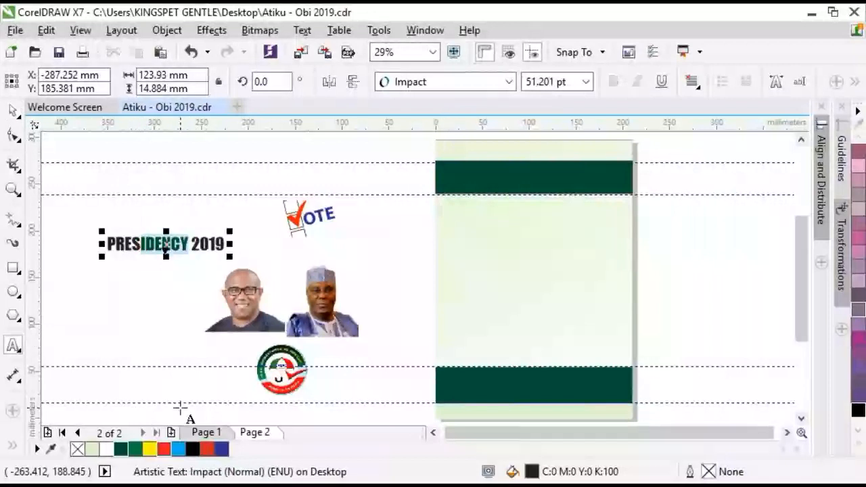
pyautogui.click(120, 449)
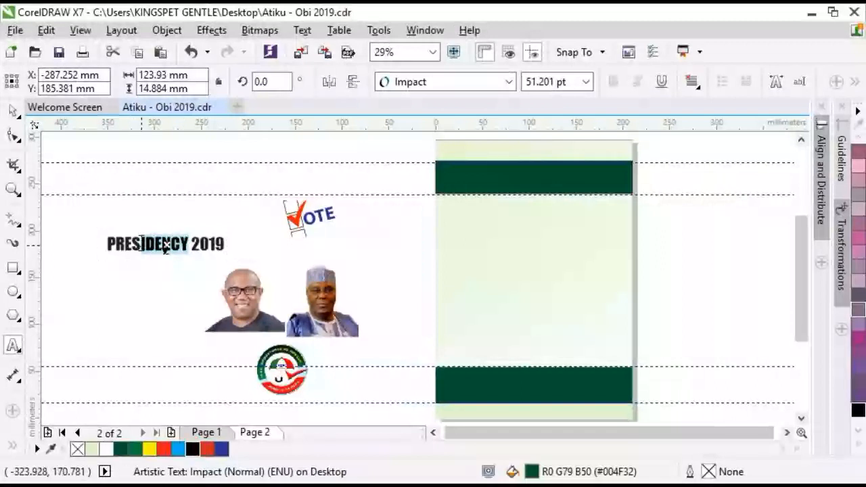
# - Colour the letters "PRES" red and the number "2019" dark green (R0 G79 B50)
pyautogui.click(124, 245)
pyautogui.moveTo(140, 240); pyautogui.dragTo(107, 247)
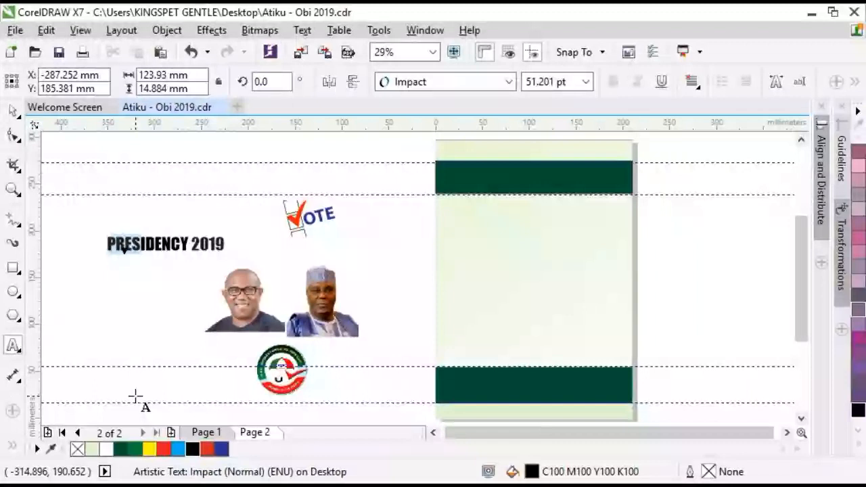
pyautogui.click(164, 449)
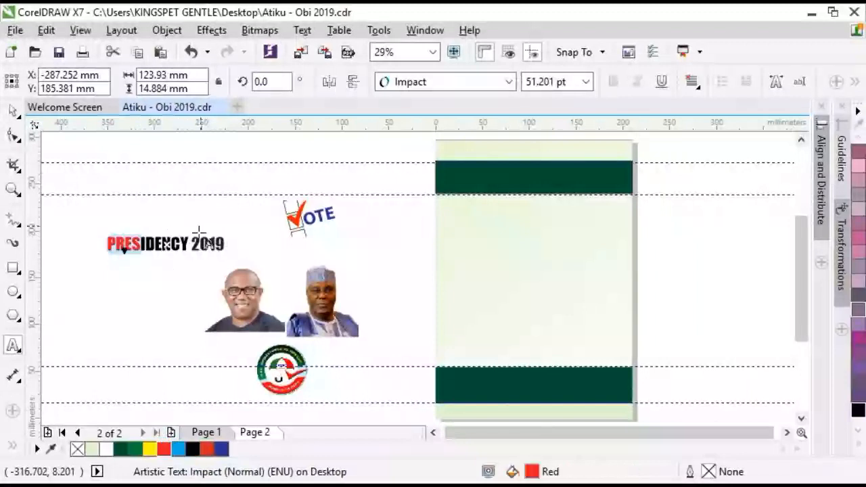
pyautogui.moveTo(192, 243); pyautogui.dragTo(227, 247)
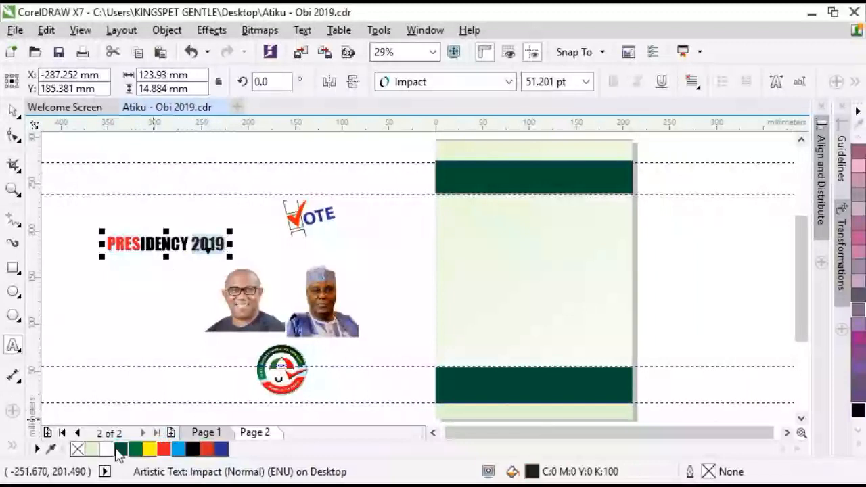
pyautogui.click(120, 449)
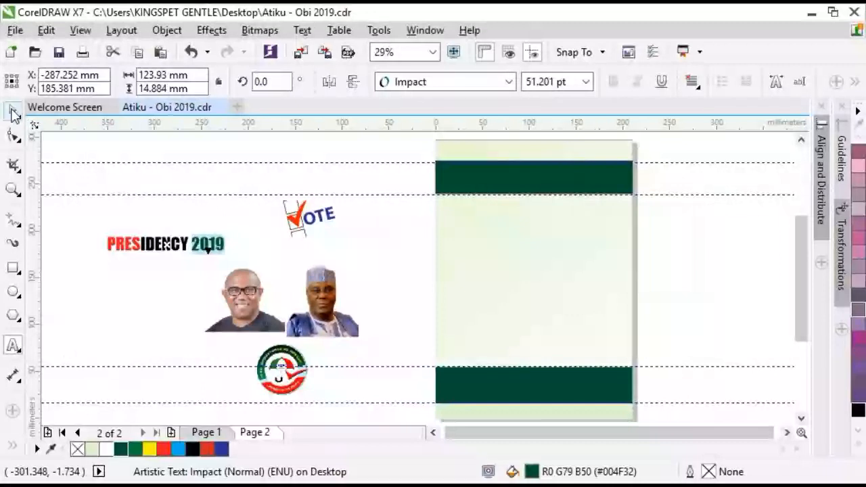
# - Move the "PRESIDENCY 2019" text onto the pale strip above the header band and centre it horizontally on the band
pyautogui.click(12, 111)
pyautogui.moveTo(184, 247); pyautogui.dragTo(541, 155)
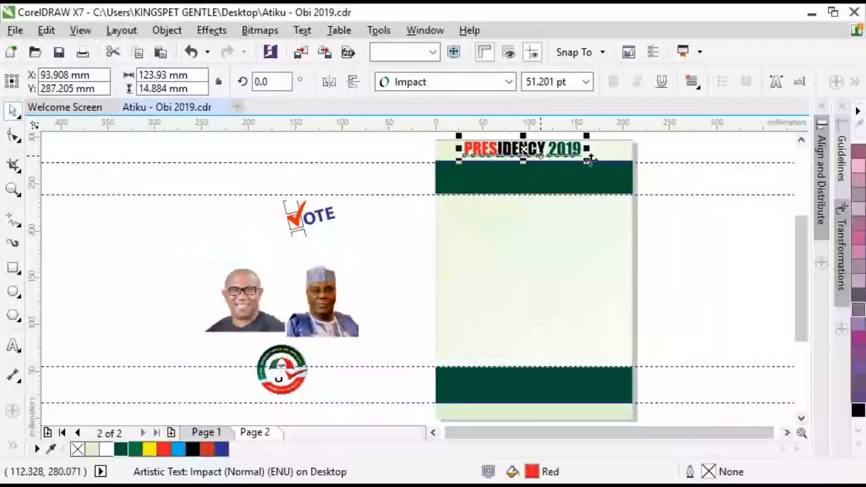
pyautogui.keyDown('shift'); pyautogui.click(586, 170); pyautogui.keyUp('shift')
pyautogui.press('c')
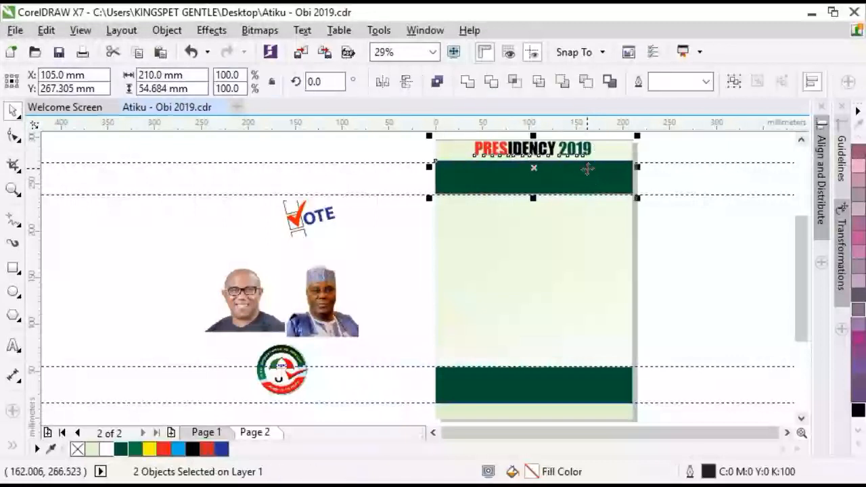
pyautogui.click(680, 159)
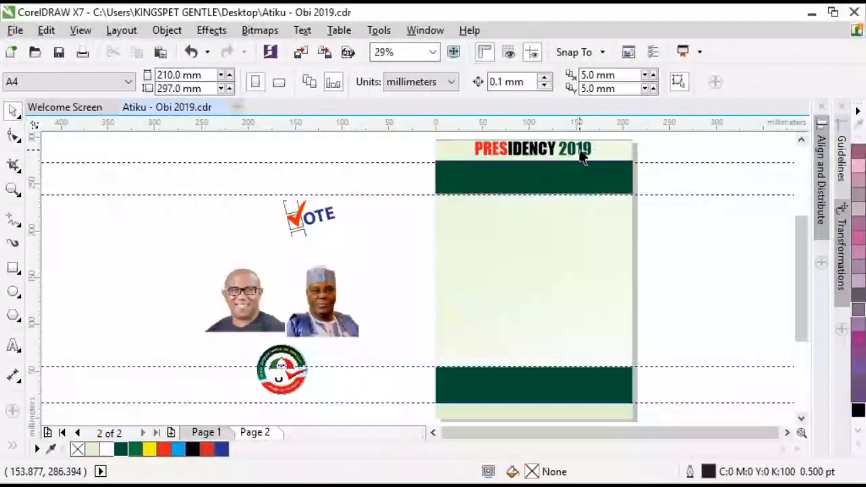
pyautogui.click(584, 156)
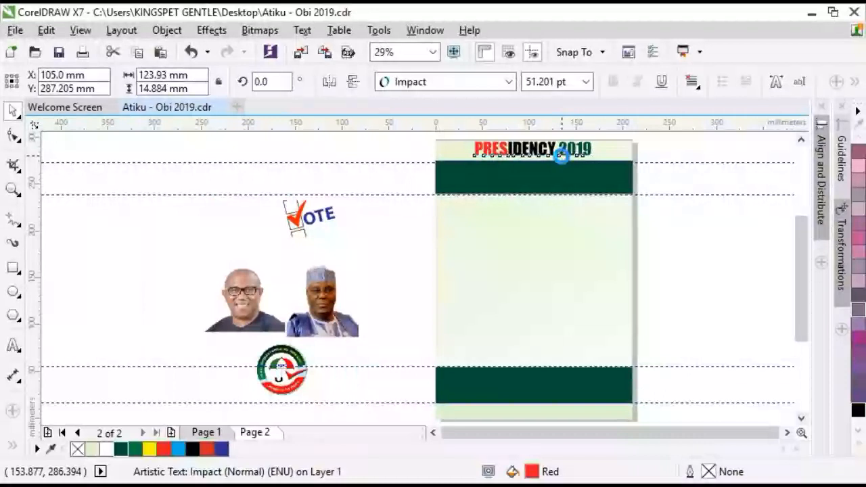
pyautogui.click(170, 209)
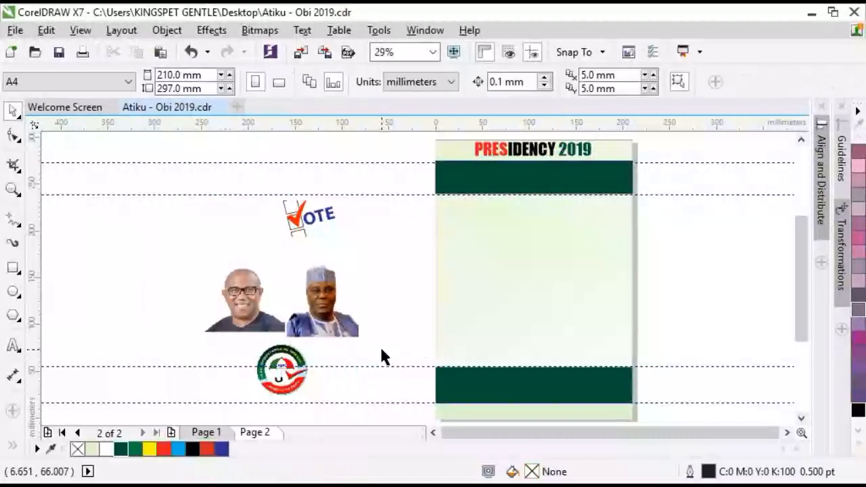
# - Draw a rectangle about 115 × 56 mm over the page's lower-left corner, reaching the green band's upper edge, and convert it to curves
pyautogui.moveTo(804, 305); pyautogui.dragTo(804, 325)
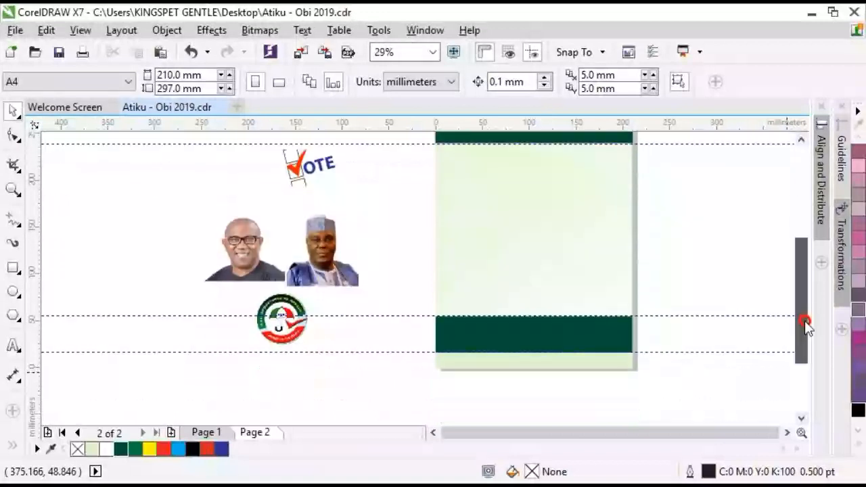
pyautogui.click(13, 269)
pyautogui.moveTo(436, 316)
pyautogui.mouseDown()
pyautogui.moveTo(629, 366)
pyautogui.moveTo(544, 369)
pyautogui.mouseUp()
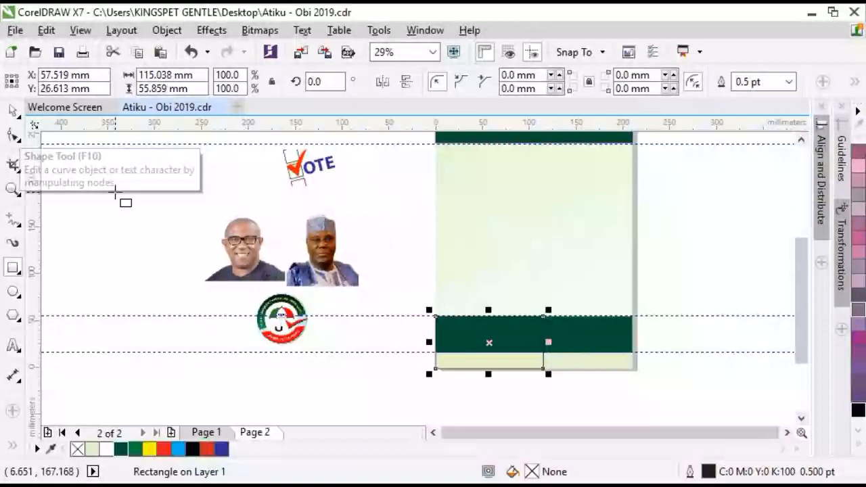
pyautogui.click(13, 139)
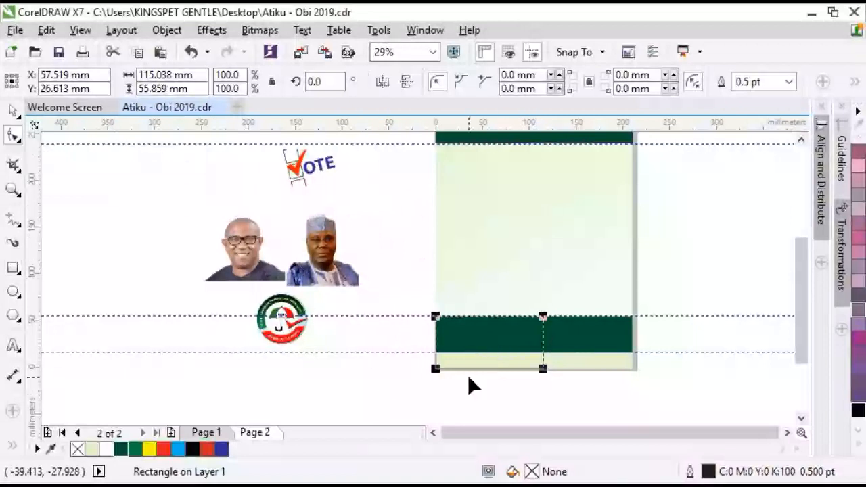
pyautogui.rightClick(474, 342)
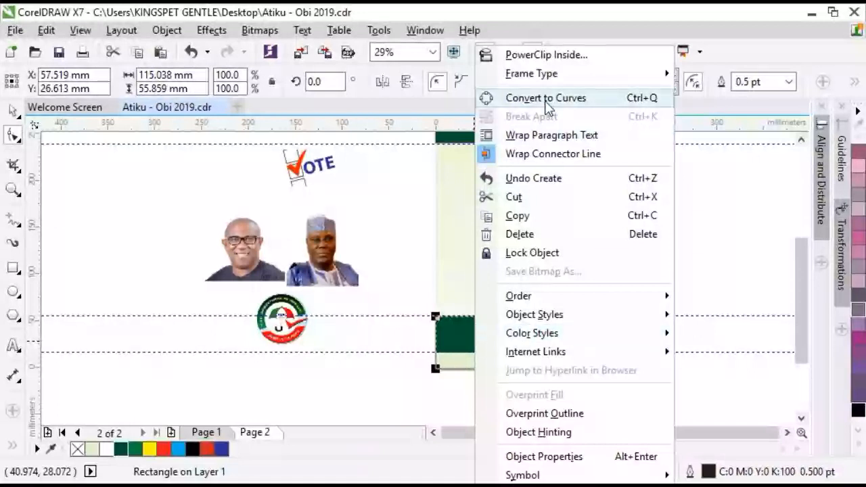
pyautogui.click(547, 99)
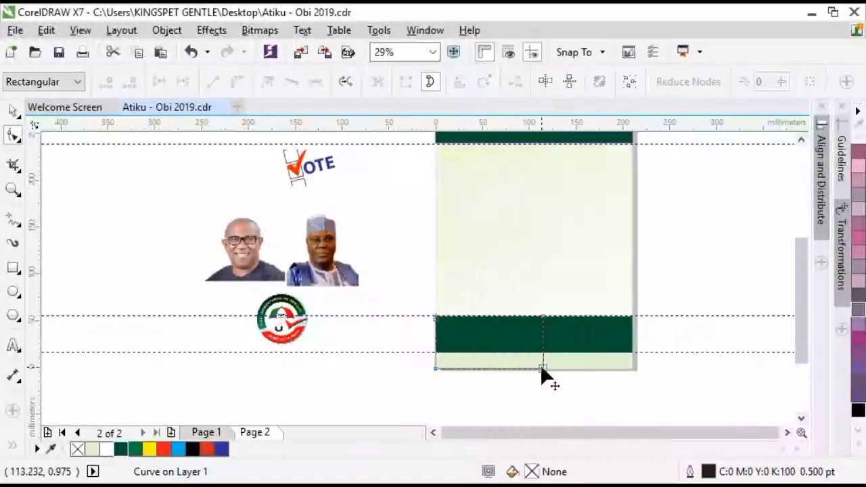
# - Reshape the curve: move its lower-right node about 85 mm left, lower its upper-left node, and extend its upper-right node to the page edge
pyautogui.moveTo(541, 368); pyautogui.dragTo(461, 367)
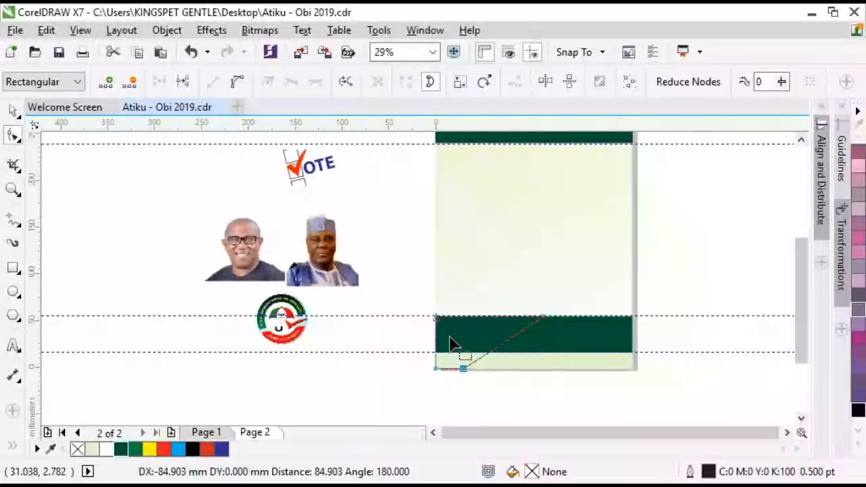
pyautogui.moveTo(436, 317); pyautogui.dragTo(429, 342)
pyautogui.moveTo(542, 317); pyautogui.dragTo(636, 322)
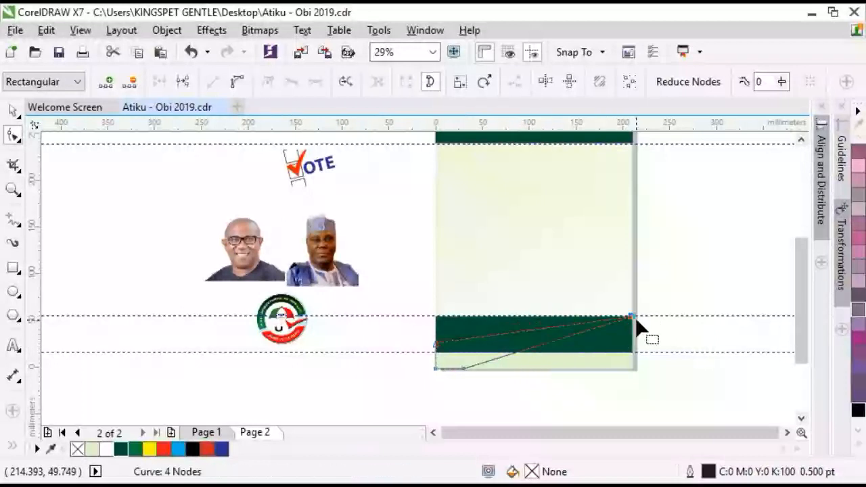
# - Convert the shape's two long diagonal edges to curves and bow both slightly upward into a swoosh
pyautogui.click(503, 333)
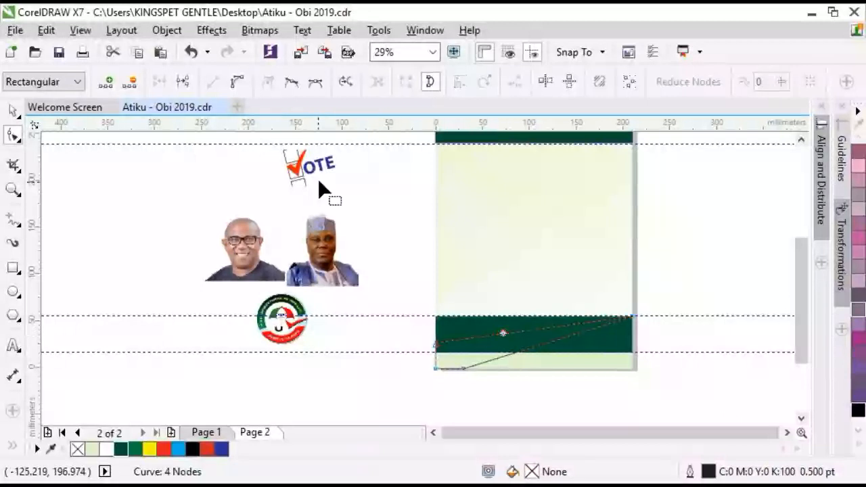
pyautogui.click(241, 82)
pyautogui.moveTo(519, 336); pyautogui.dragTo(512, 331)
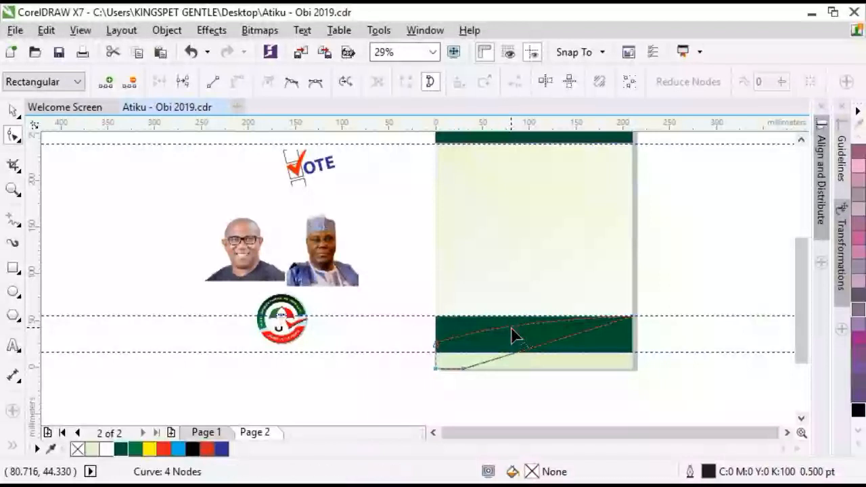
pyautogui.click(238, 83)
pyautogui.moveTo(534, 350)
pyautogui.mouseDown()
pyautogui.moveTo(510, 346)
pyautogui.moveTo(517, 347)
pyautogui.mouseUp()
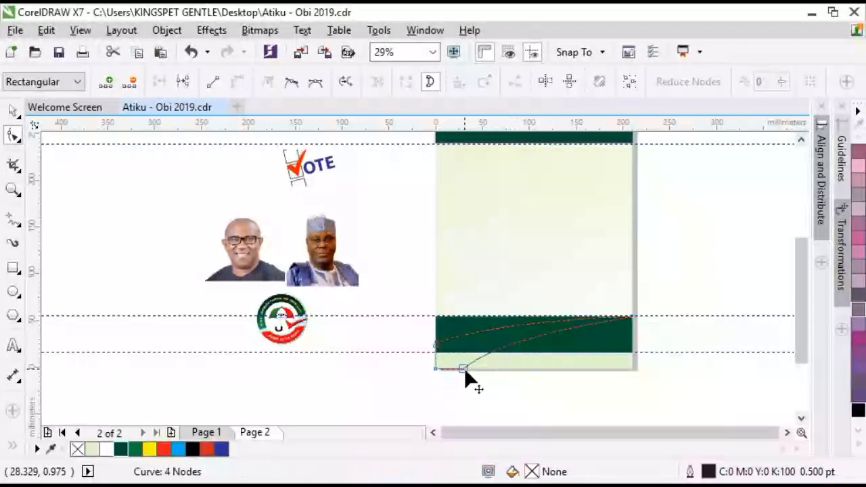
pyautogui.click(11, 114)
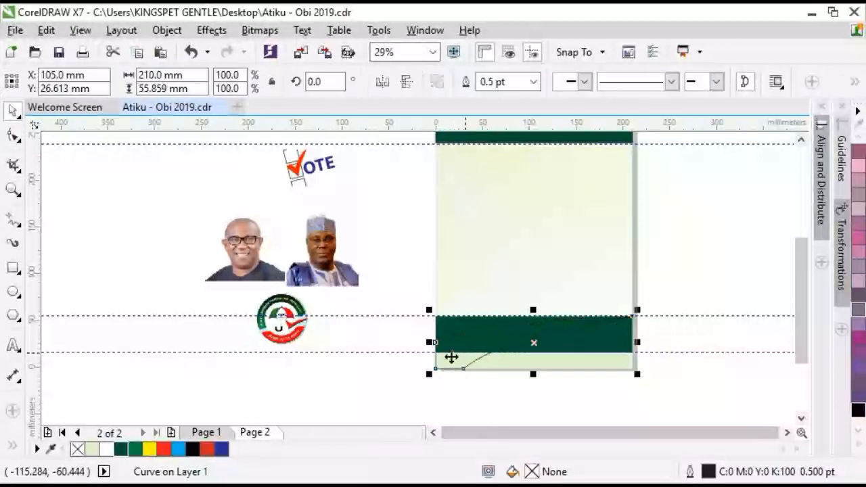
# - Fill the swoosh white and make a smaller copy of it, about 117 × 31 mm, anchored at the page's lower-left corner
pyautogui.click(105, 450)
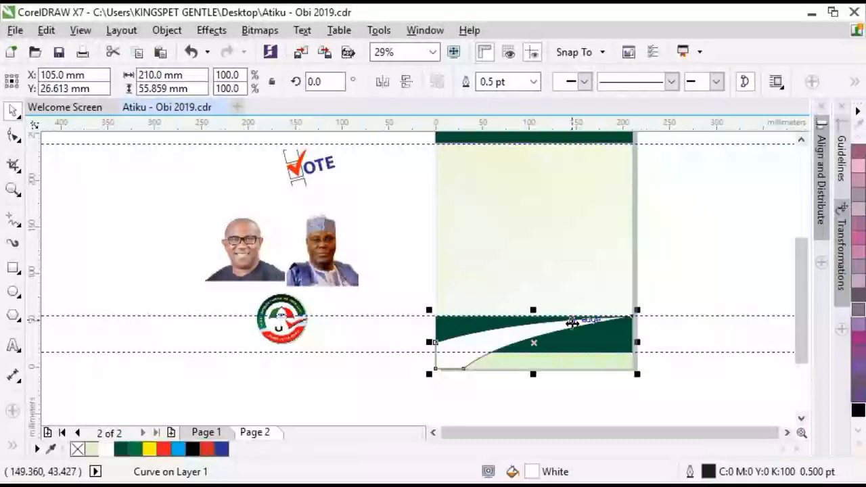
pyautogui.moveTo(640, 311); pyautogui.dragTo(555, 332)
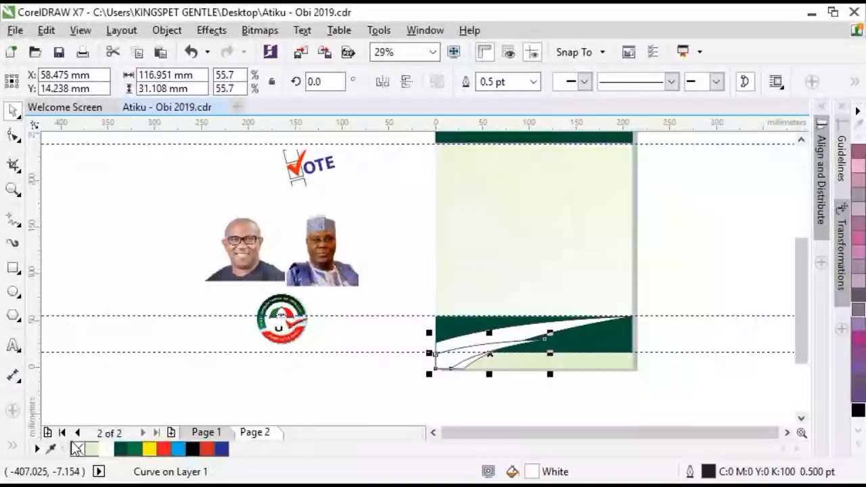
# - Extend the small copy's pointed tip up and outward so it stays inside the white swoosh, and fill the copy red
pyautogui.click(13, 136)
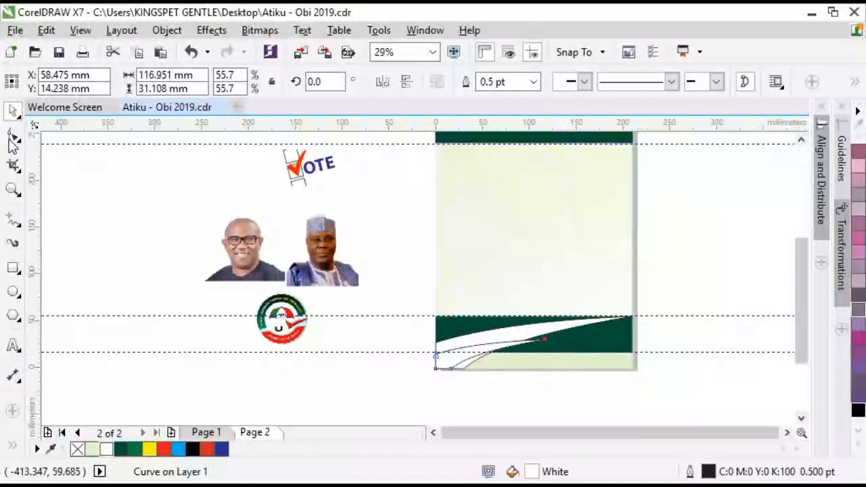
pyautogui.moveTo(544, 347); pyautogui.dragTo(560, 331)
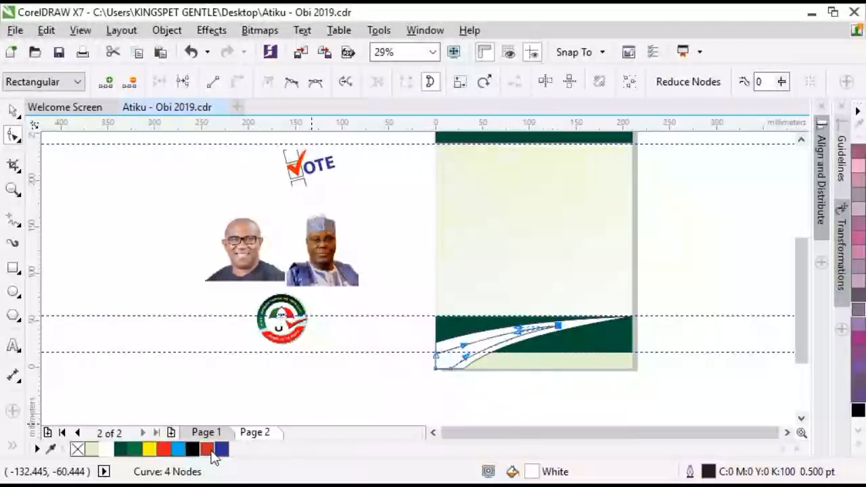
pyautogui.click(207, 450)
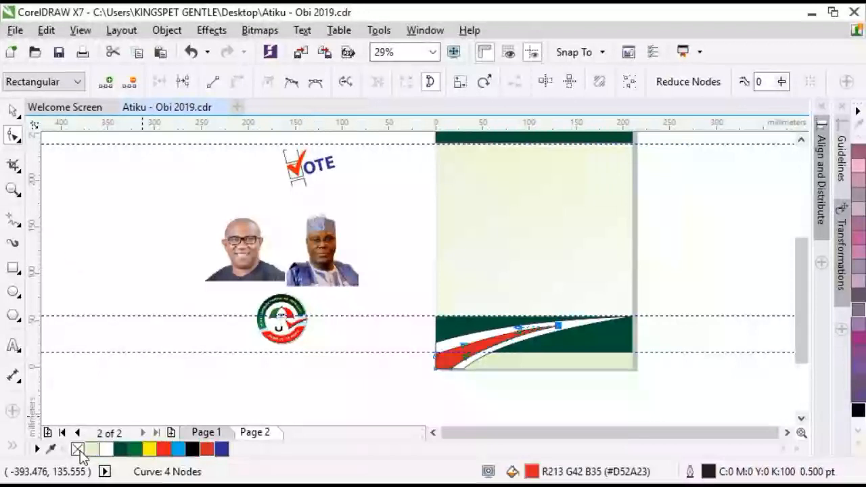
# - Remove the outlines from both the red and the white swoosh
pyautogui.click(12, 111)
pyautogui.press('space')
pyautogui.click(580, 331)
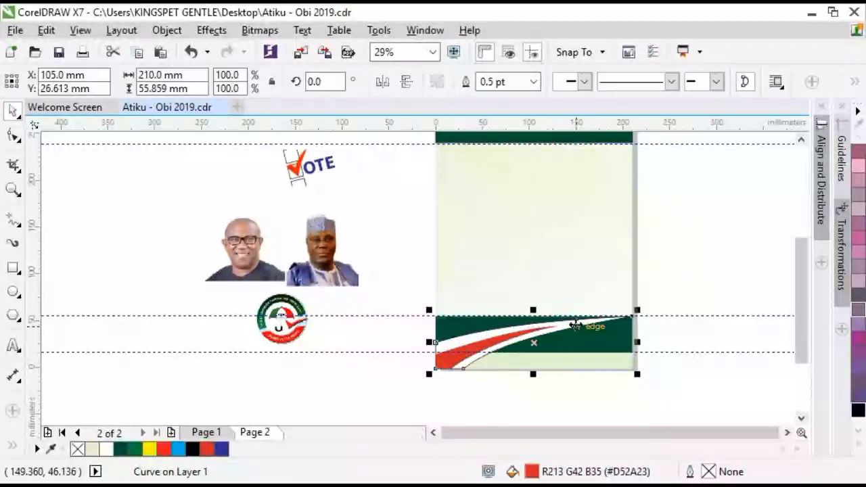
pyautogui.rightClick(78, 450)
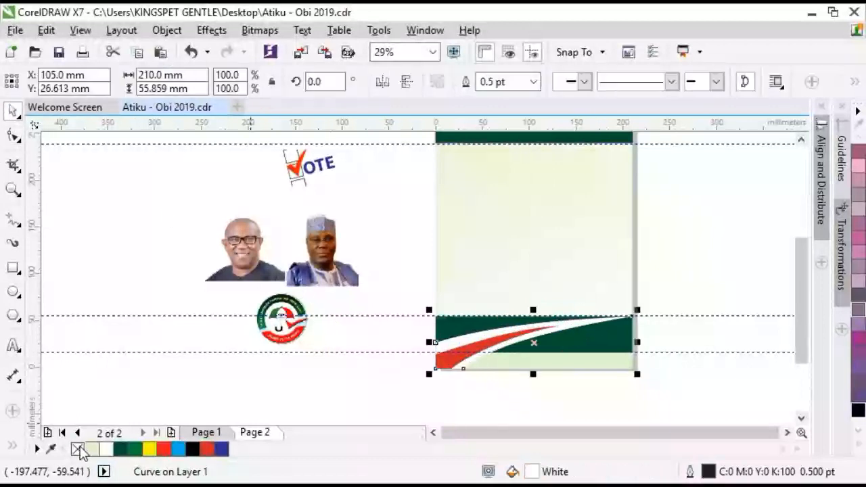
pyautogui.click(729, 391)
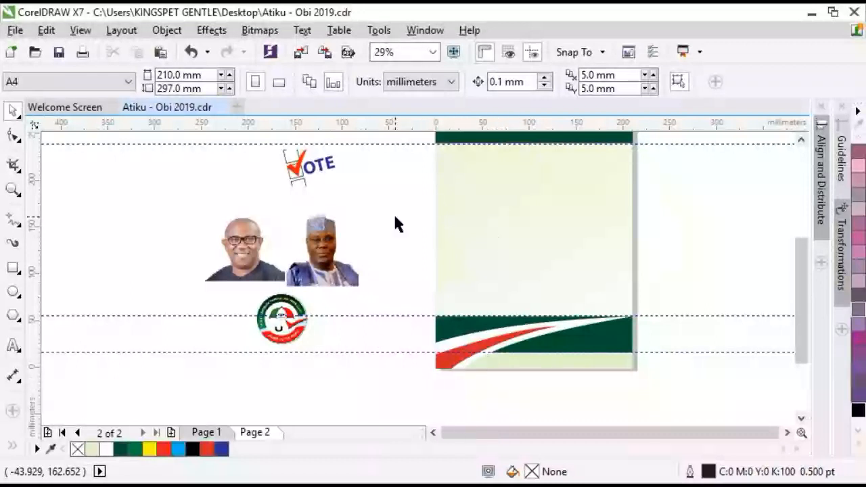
# - Move the capped man's portrait onto the page's left half above the footer band and enlarge it to about 147 × 144 mm
pyautogui.click(241, 256)
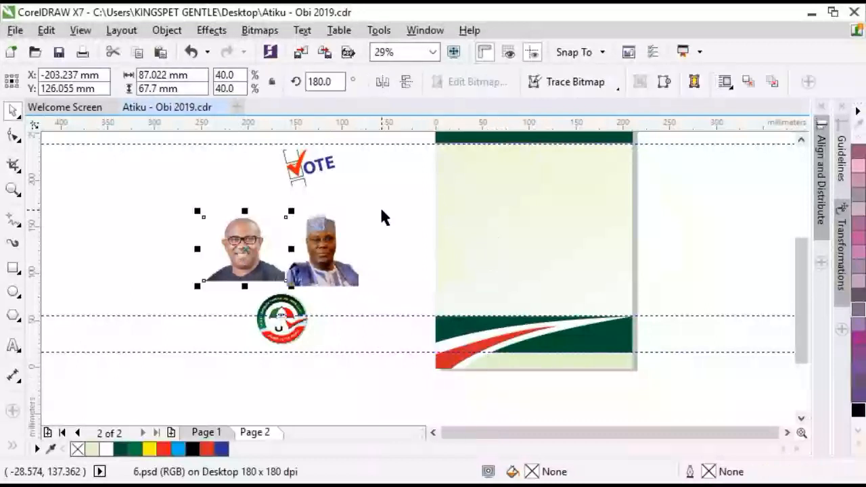
pyautogui.moveTo(801, 277); pyautogui.dragTo(801, 272)
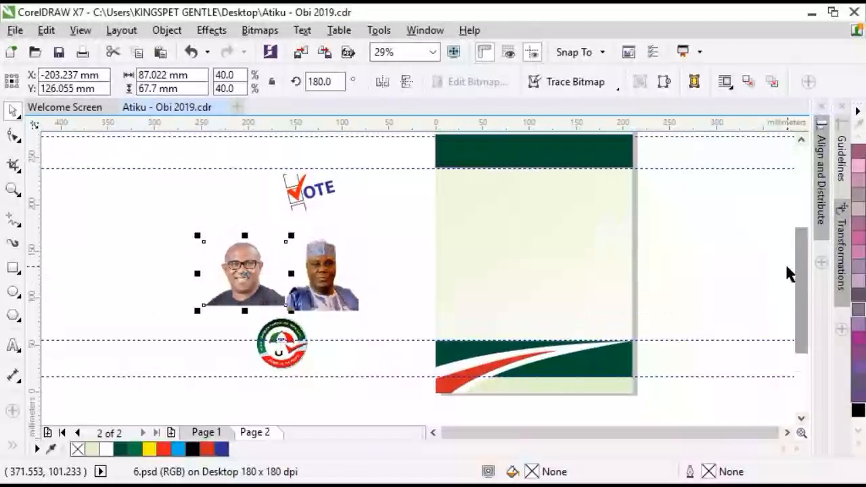
pyautogui.scroll(1, 775, 268)
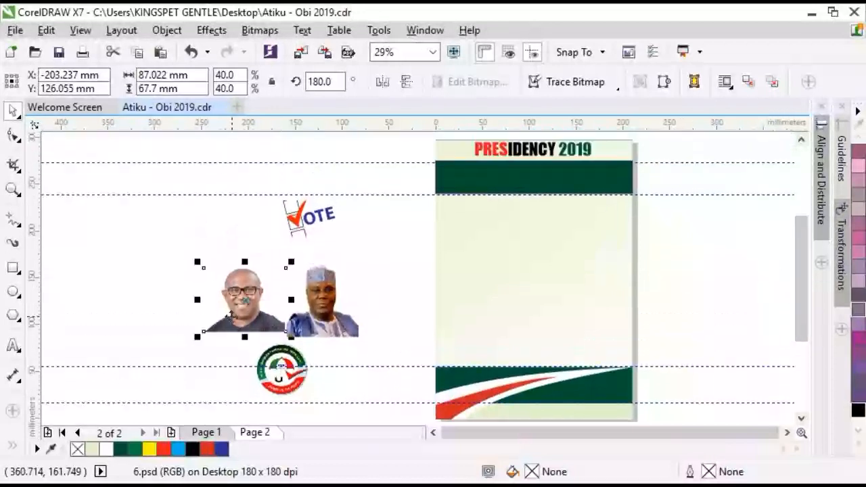
pyautogui.moveTo(328, 315); pyautogui.dragTo(476, 351)
pyautogui.moveTo(509, 300); pyautogui.dragTo(586, 242)
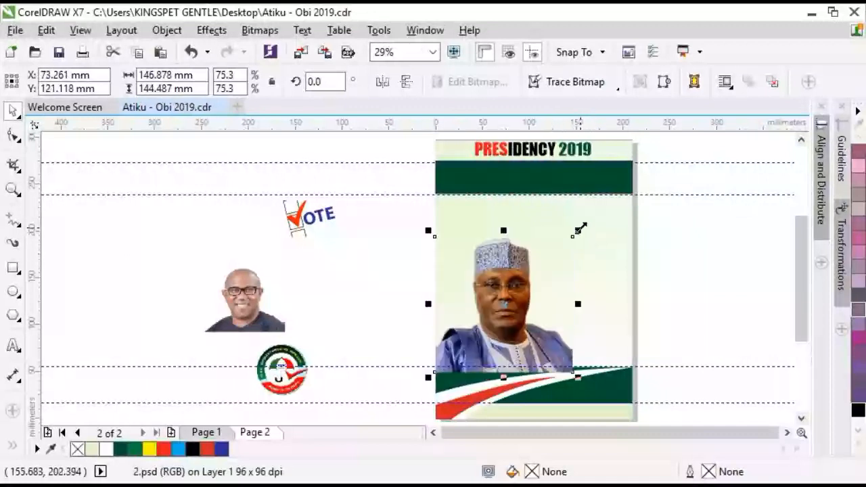
# - Place the bald man's portrait beside the capped man's, overlapping his shoulder, and enlarge it to about 156 × 121 mm
pyautogui.click(251, 321)
pyautogui.moveTo(284, 331); pyautogui.dragTo(580, 319)
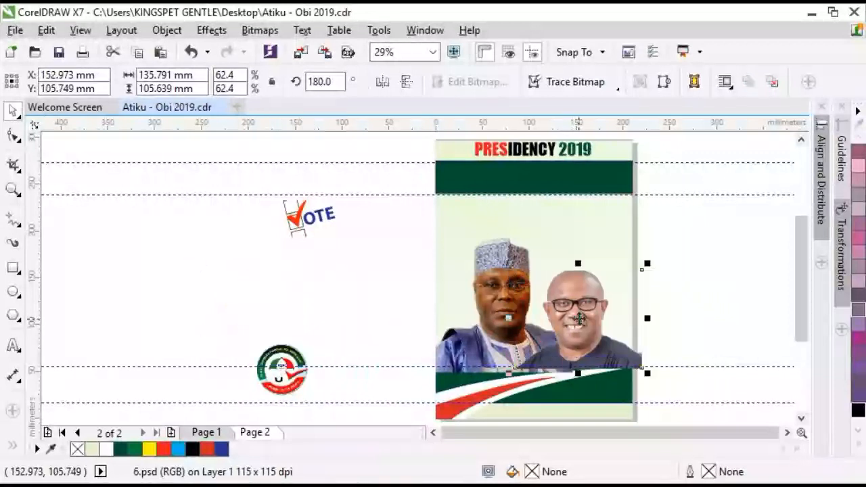
pyautogui.moveTo(648, 266); pyautogui.dragTo(667, 249)
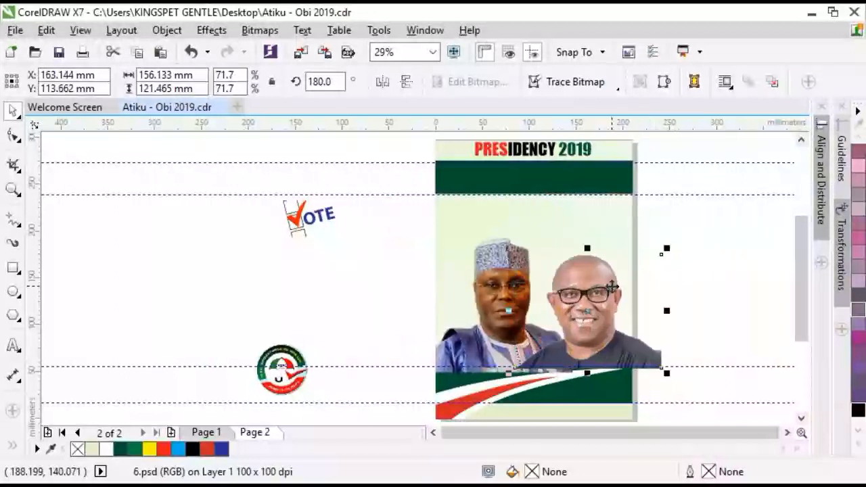
# - Enlarge the capped man's portrait to about 156 × 154 mm and shift the other portrait slightly down onto the footer band's upper edge
pyautogui.click(500, 277)
pyautogui.moveTo(579, 232); pyautogui.dragTo(586, 223)
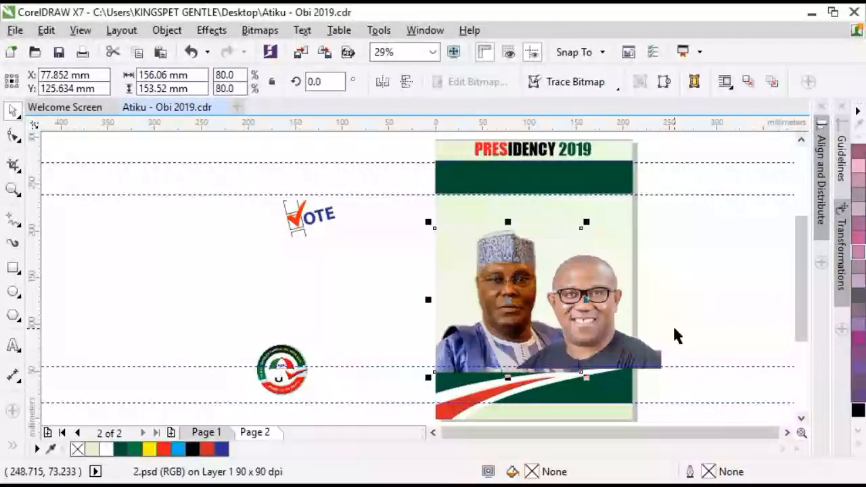
pyautogui.scroll(-1, 803, 298)
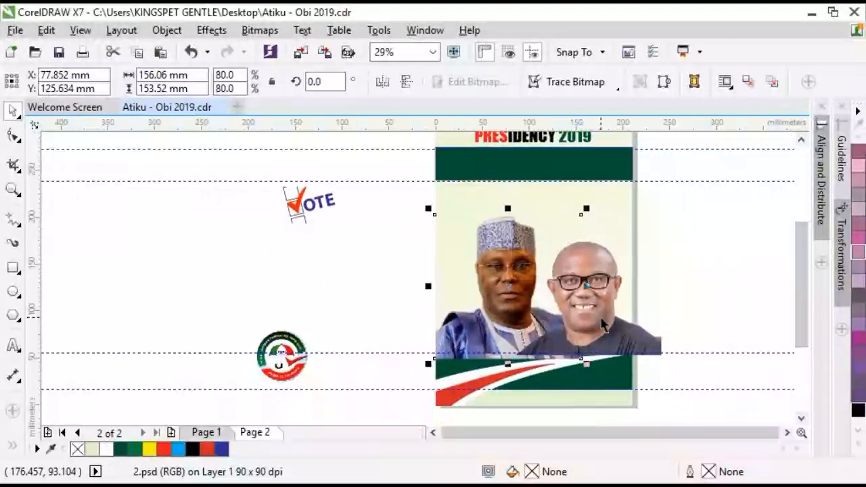
pyautogui.click(663, 301)
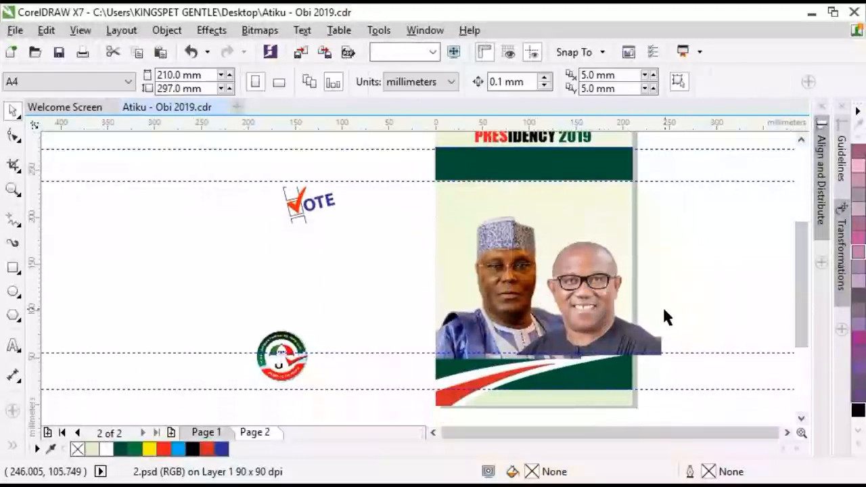
pyautogui.click(601, 319)
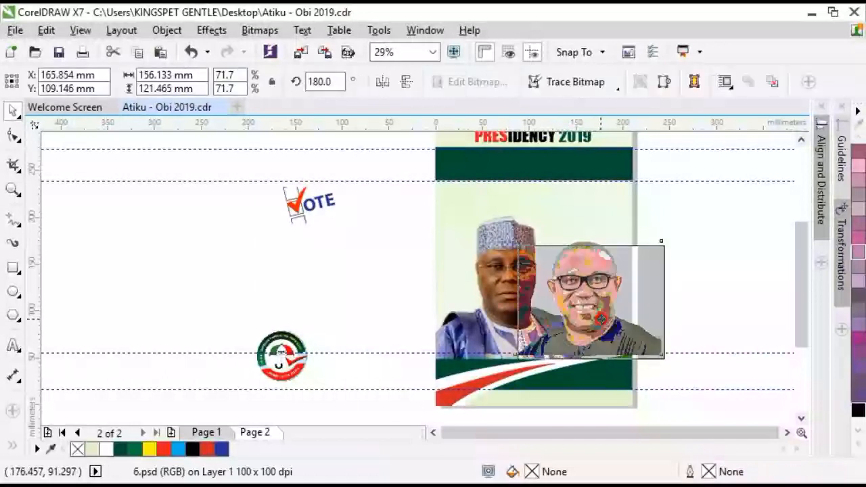
pyautogui.click(713, 284)
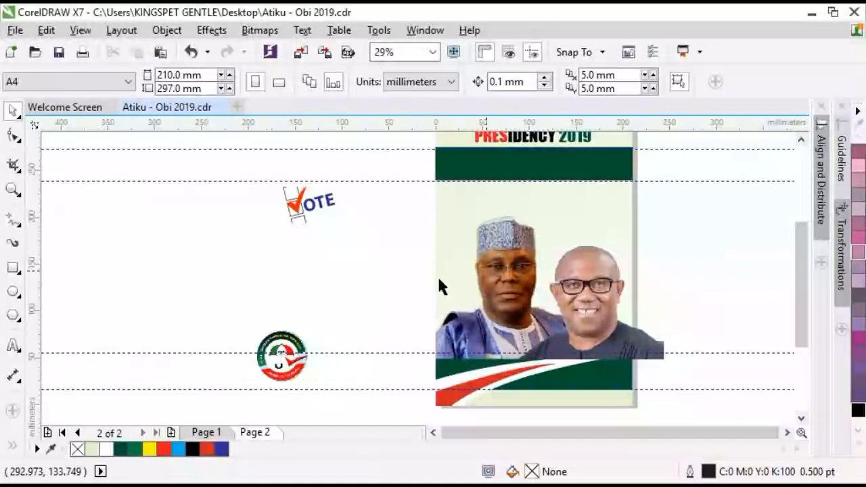
# - Place the round PDP logo over the swoosh in the page's lower-left corner and size it to about 47 mm
pyautogui.moveTo(284, 346); pyautogui.dragTo(478, 362)
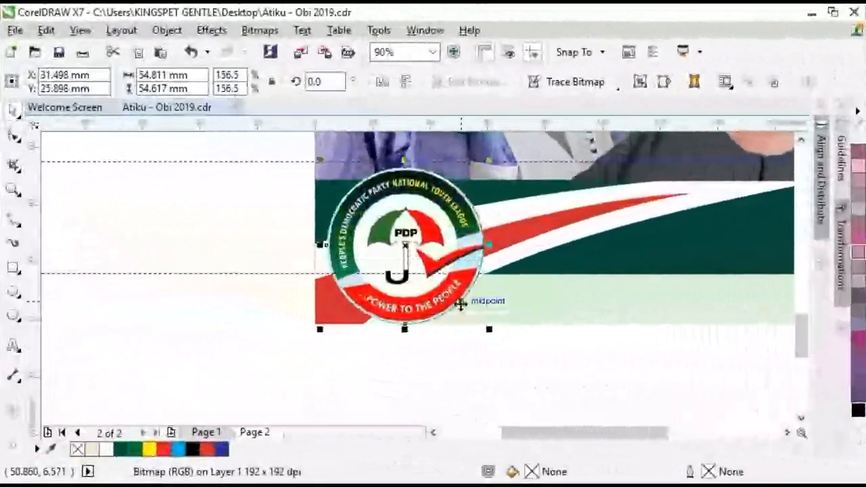
pyautogui.moveTo(488, 329); pyautogui.dragTo(475, 317)
pyautogui.moveTo(442, 230); pyautogui.dragTo(446, 242)
pyautogui.moveTo(481, 173); pyautogui.dragTo(467, 188)
pyautogui.moveTo(438, 215); pyautogui.dragTo(443, 211)
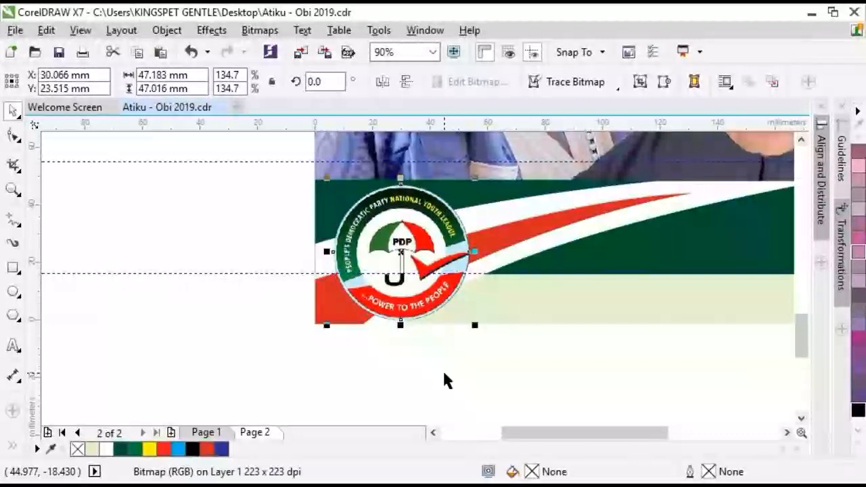
# - Move the whole VOTE checkmark graphic onto the page's upper-right area, just below the header band
pyautogui.press('F4')
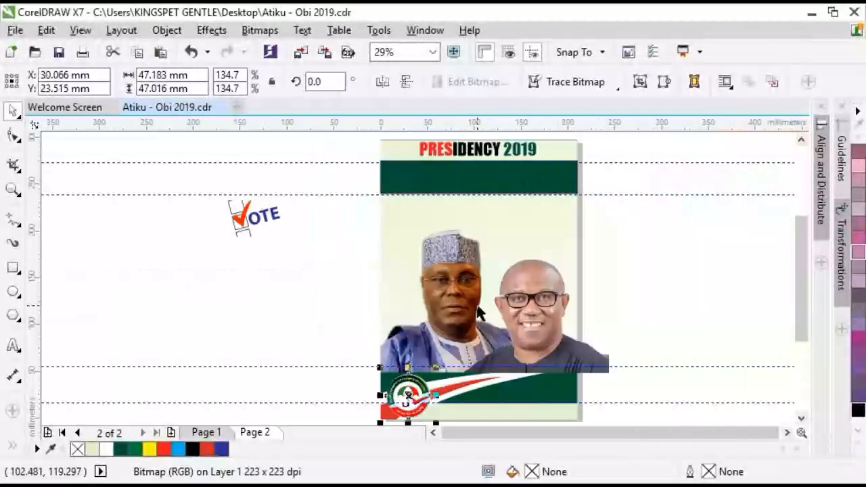
pyautogui.moveTo(223, 252); pyautogui.dragTo(288, 171)
pyautogui.moveTo(240, 216); pyautogui.dragTo(548, 215)
pyautogui.click(614, 225)
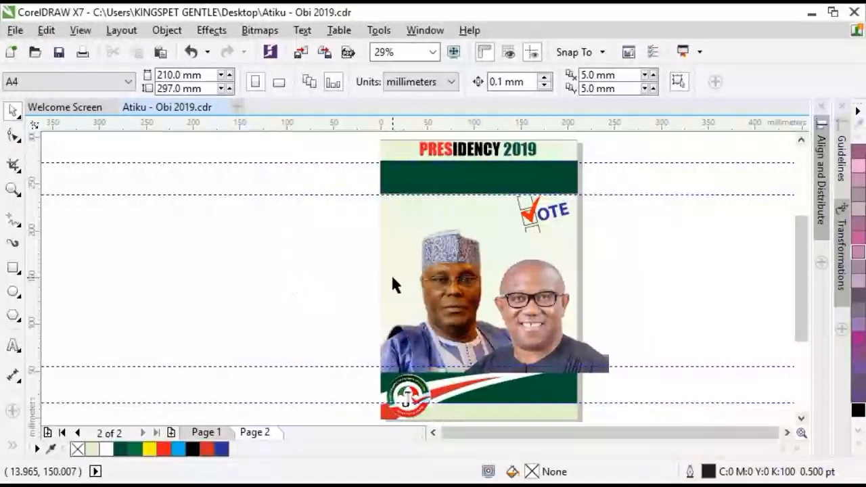
# - Move the "Courtesy: KingspetDesigns & Tech" text onto the pale strip below the footer band, beside the logo
pyautogui.hscroll(-3, 394, 280)
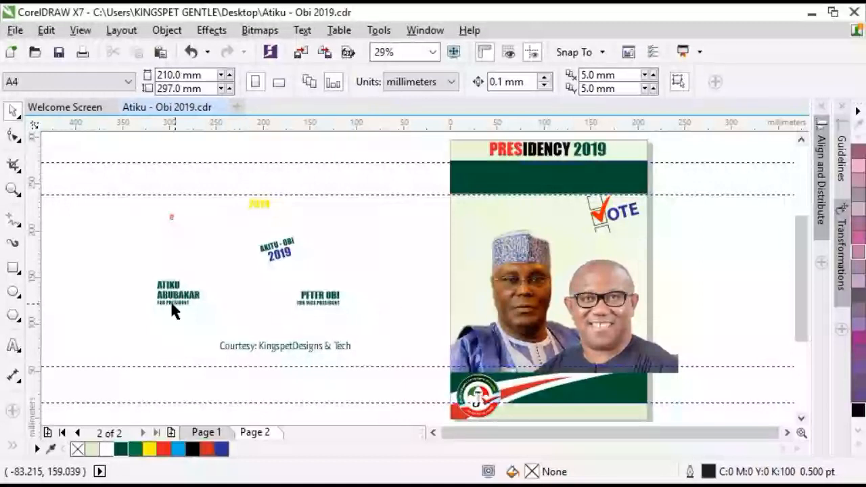
pyautogui.click(13, 346)
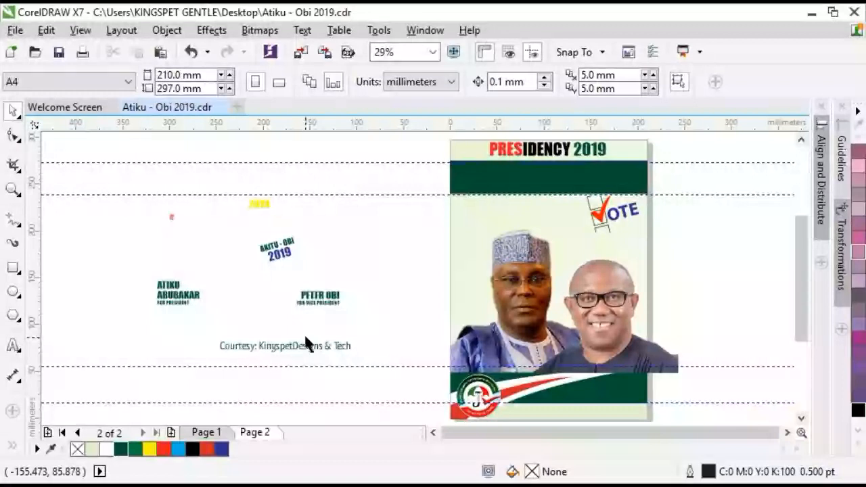
pyautogui.click(319, 349)
pyautogui.moveTo(319, 349); pyautogui.dragTo(601, 397)
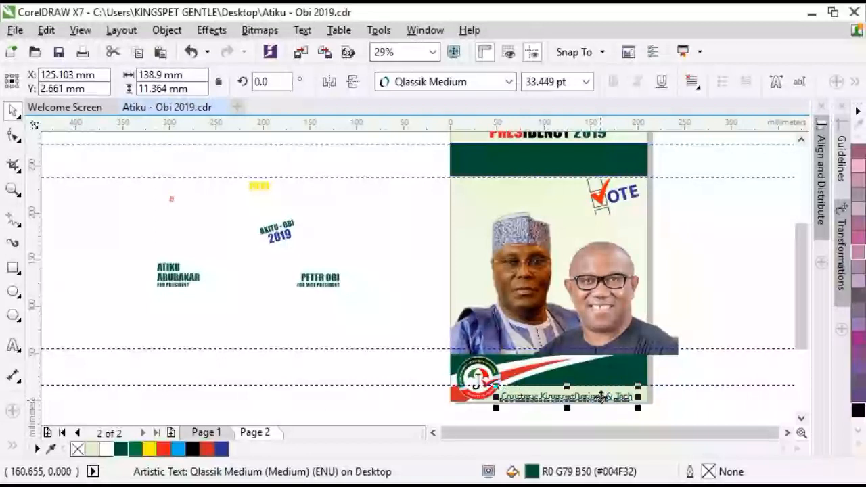
# - Place the three-line "ATIKU ABUBAKAR FOR PRESIDENT" text over the lower-left of the capped man's portrait and colour it white
pyautogui.moveTo(139, 300); pyautogui.dragTo(499, 353)
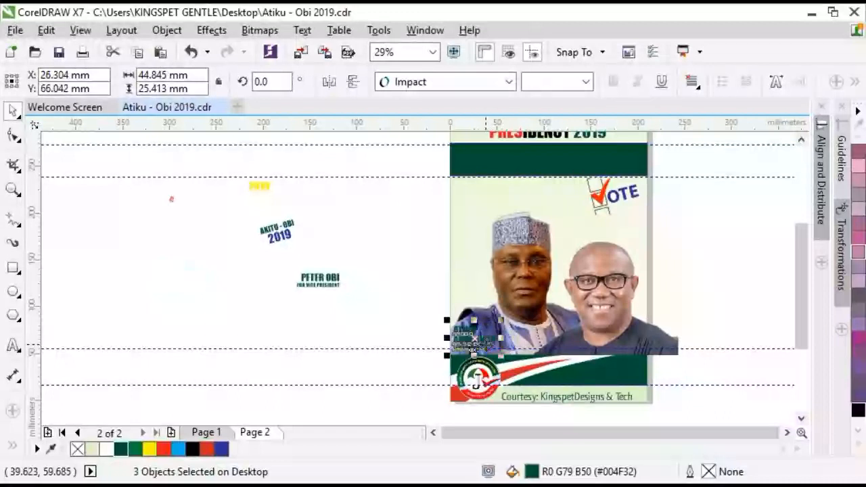
pyautogui.click(107, 450)
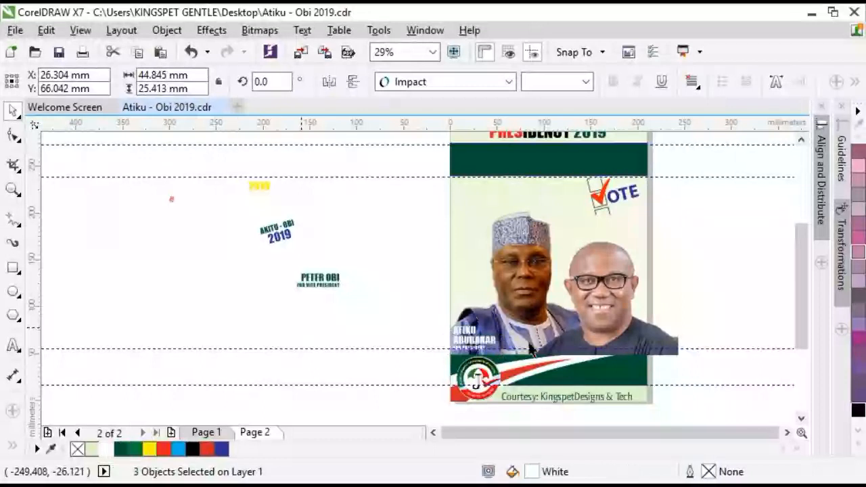
pyautogui.press('Escape')
# - Place the "PETER OBI FOR VICE PRESIDENT" text over the lower-right portrait's chest and colour it white
pyautogui.moveTo(369, 300); pyautogui.dragTo(277, 267)
pyautogui.moveTo(328, 275); pyautogui.dragTo(622, 343)
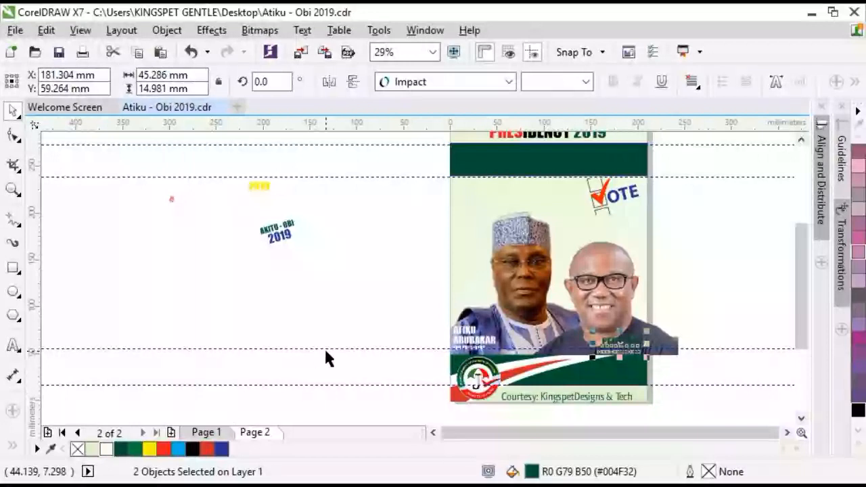
pyautogui.click(342, 317)
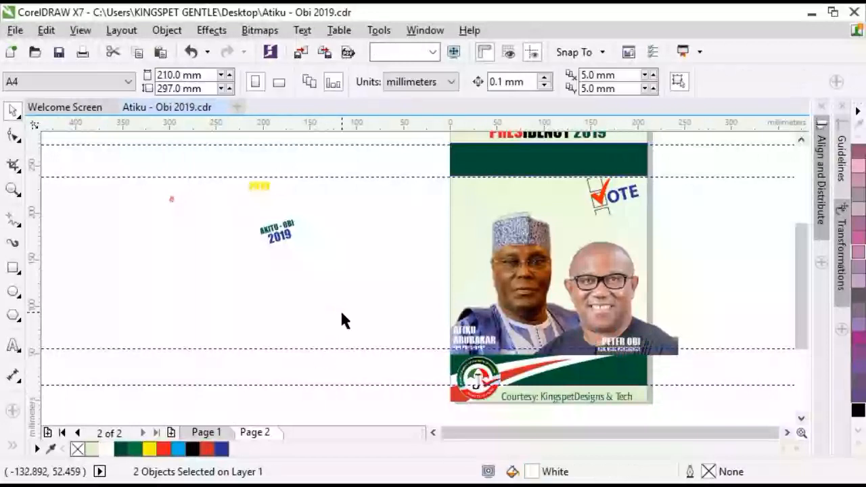
# - Move the "ATIKU - OBI 2019" title and the "#LetsGetNigeriaWorkingAgain" line together onto the green header band
pyautogui.click(273, 201)
pyautogui.moveTo(345, 219); pyautogui.dragTo(114, 160)
pyautogui.moveTo(259, 191); pyautogui.dragTo(566, 158)
pyautogui.click(699, 167)
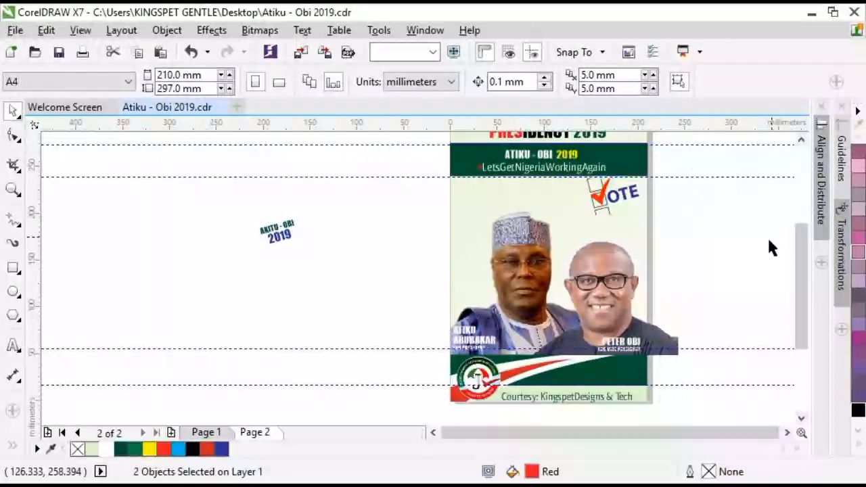
pyautogui.press('F2')
pyautogui.moveTo(421, 201); pyautogui.dragTo(674, 152)
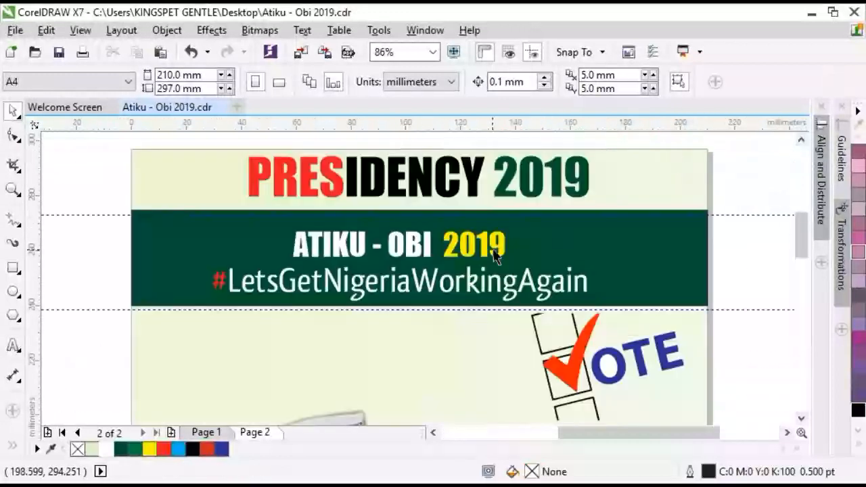
pyautogui.click(523, 272)
pyautogui.click(561, 283)
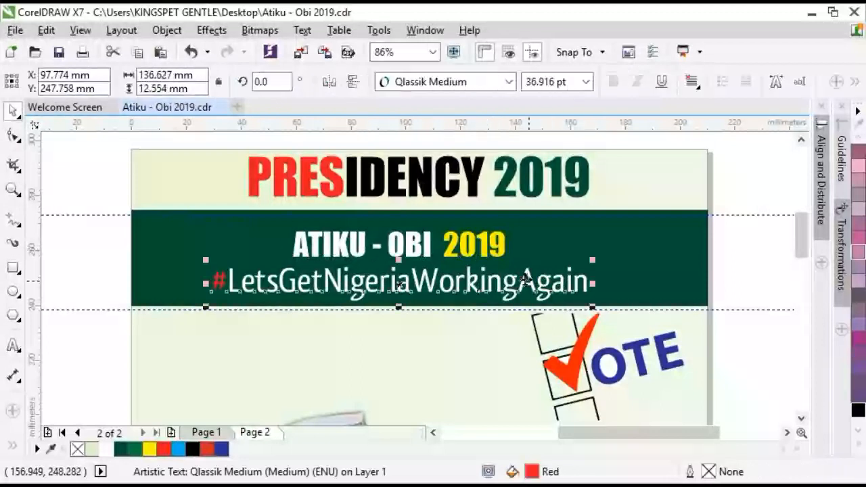
pyautogui.keyDown('shift'); pyautogui.click(499, 251); pyautogui.keyUp('shift')
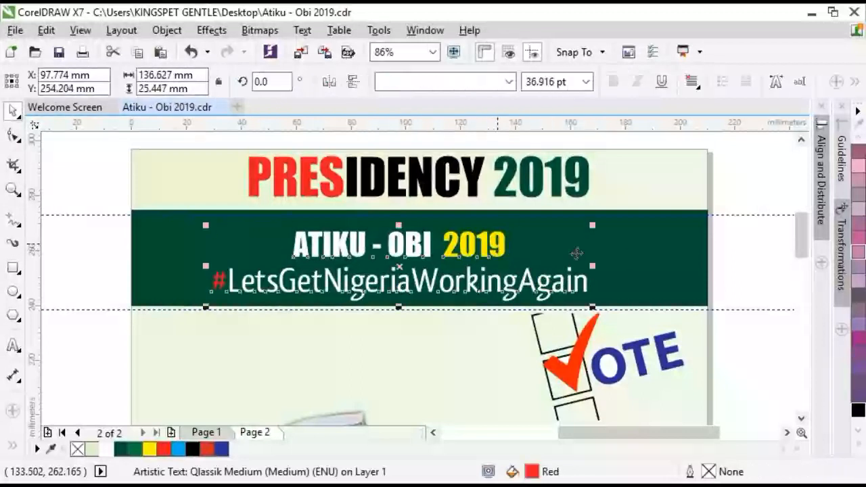
pyautogui.click(629, 253)
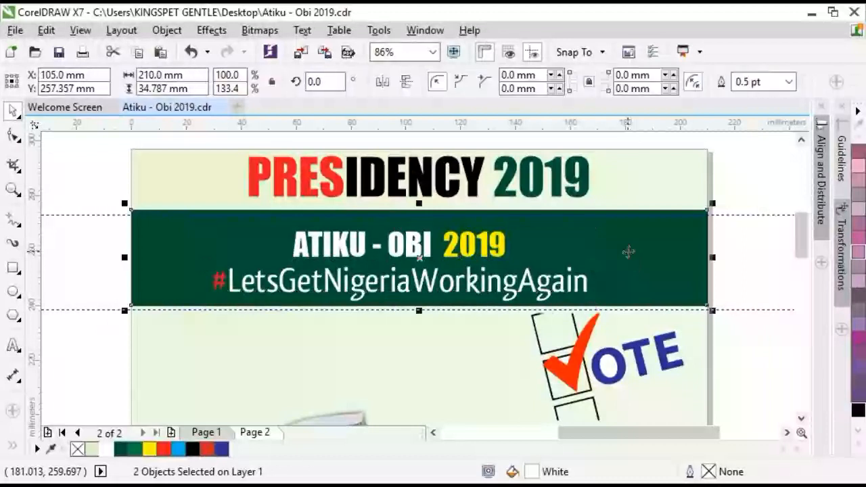
pyautogui.click(738, 267)
# - Centre the "ATIKU - OBI 2019" title and the "#LetsGetNigeriaWorkingAgain" line horizontally on the green header band
pyautogui.click(473, 251)
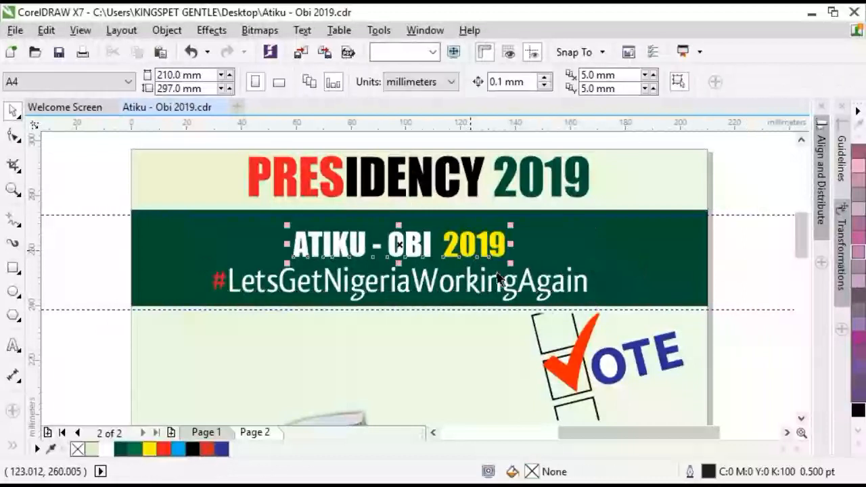
pyautogui.keyDown('shift'); pyautogui.click(532, 287); pyautogui.keyUp('shift')
pyautogui.keyDown('shift'); pyautogui.click(626, 252); pyautogui.keyUp('shift')
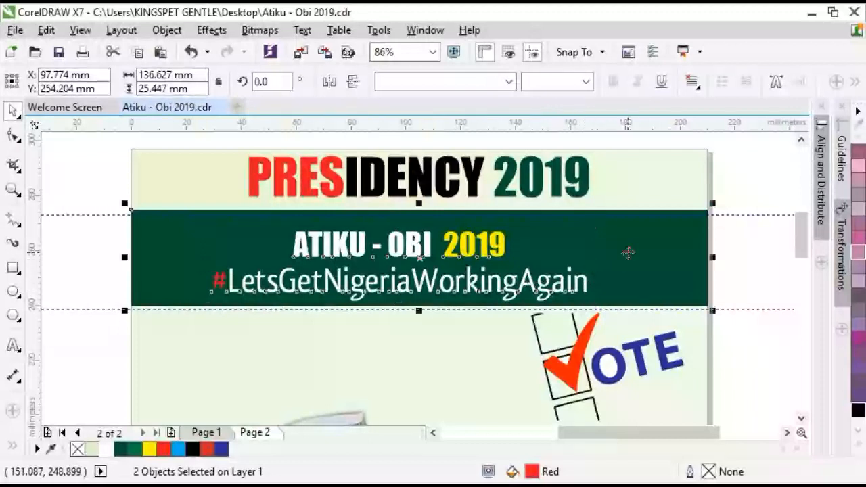
pyautogui.press('e')
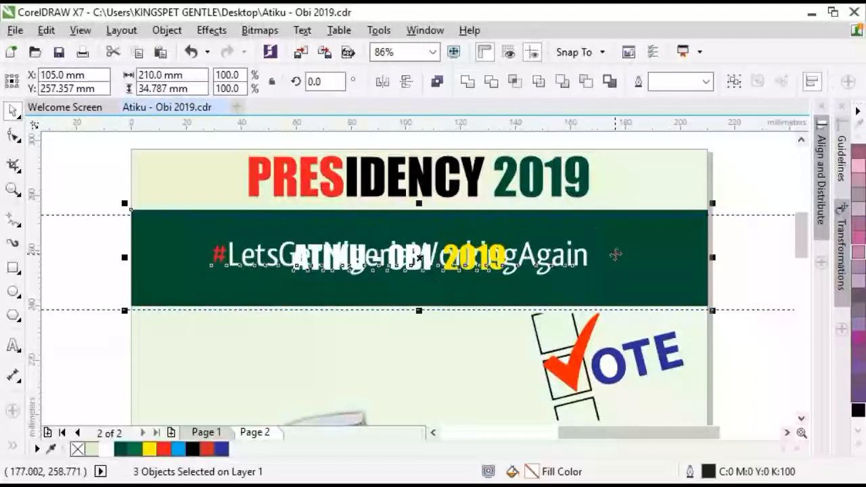
pyautogui.hotkey('ctrl', 'z')
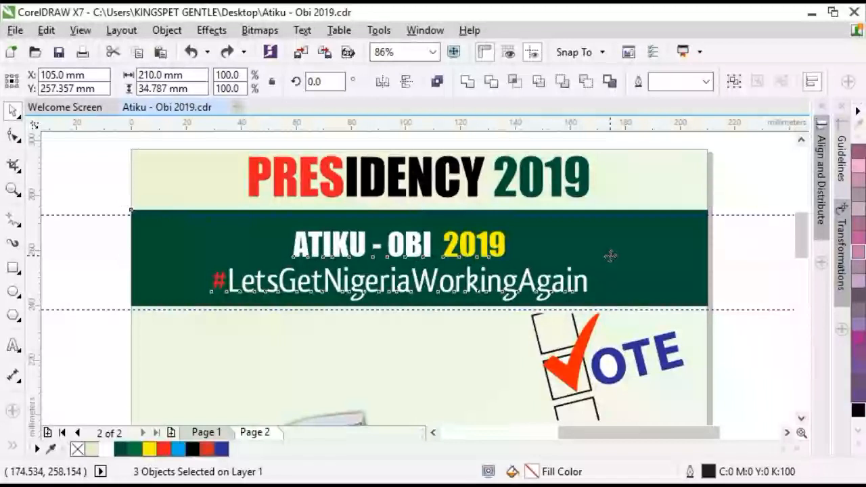
pyautogui.press('c')
pyautogui.press('Escape')
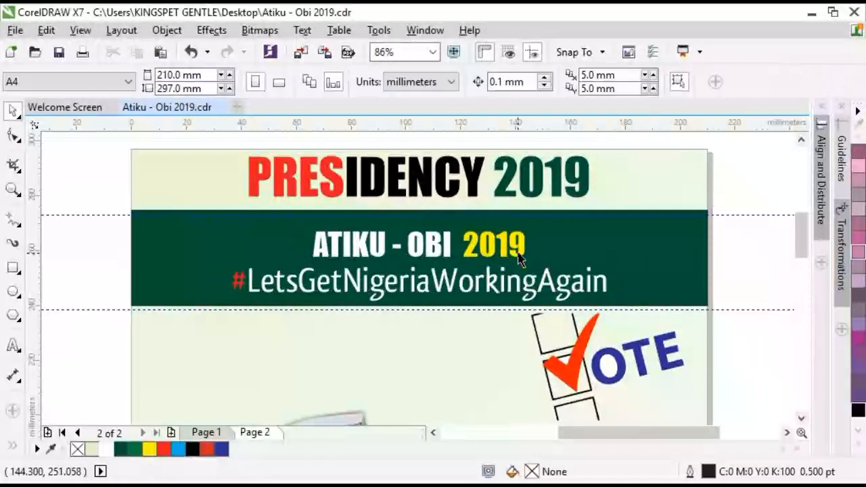
# - Nudge the title and hashtag line together upward by about 2.4 mm within the green header band
pyautogui.click(551, 270)
pyautogui.keyDown('shift'); pyautogui.click(563, 284); pyautogui.keyUp('shift')
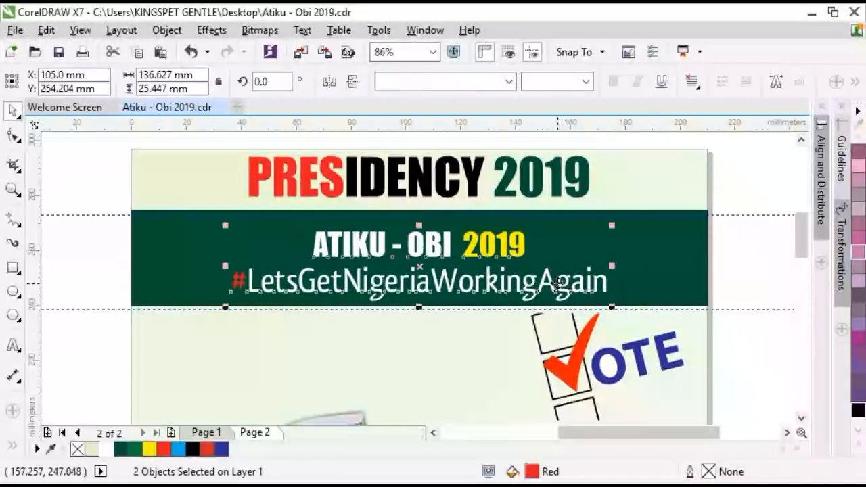
pyautogui.press('Up')
pyautogui.press('Up')
pyautogui.press('Up')
pyautogui.press('Up')
pyautogui.press('Up')
pyautogui.press('Up')
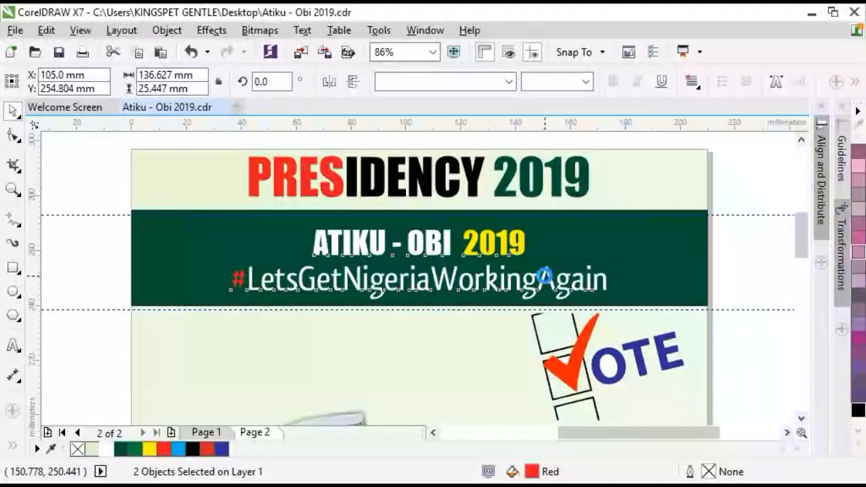
pyautogui.press('Up')
pyautogui.press('Up')
pyautogui.press('Up')
pyautogui.press('Up')
pyautogui.press('Up')
pyautogui.press('Up')
pyautogui.press('Up')
pyautogui.press('Up')
pyautogui.press('Up')
pyautogui.press('Up')
pyautogui.press('Up')
pyautogui.press('Up')
pyautogui.press('Up')
pyautogui.press('Up')
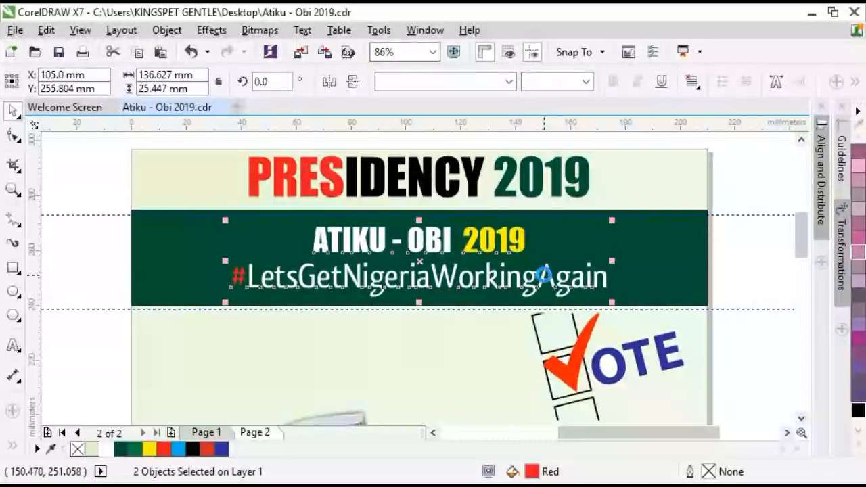
pyautogui.click(745, 248)
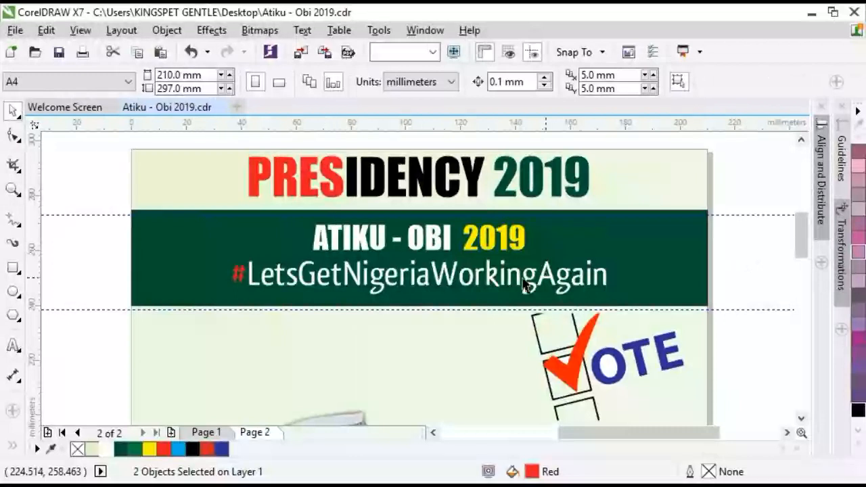
pyautogui.click(344, 285)
pyautogui.click(346, 271)
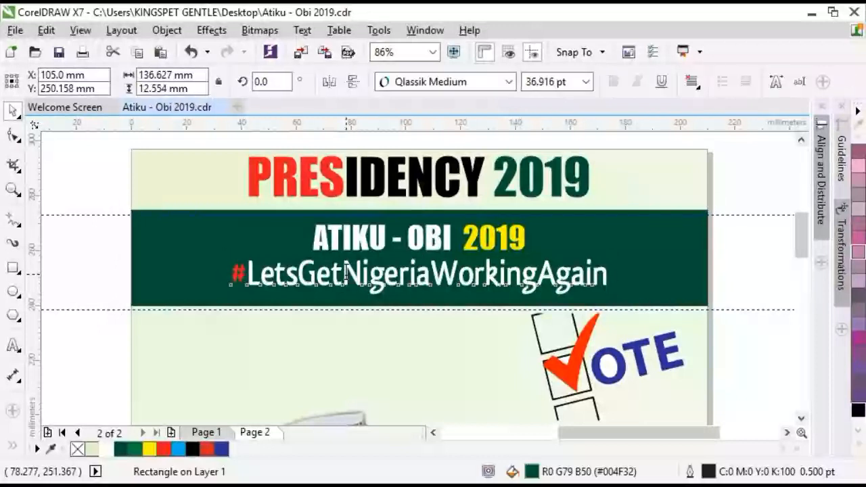
pyautogui.doubleClick(346, 271)
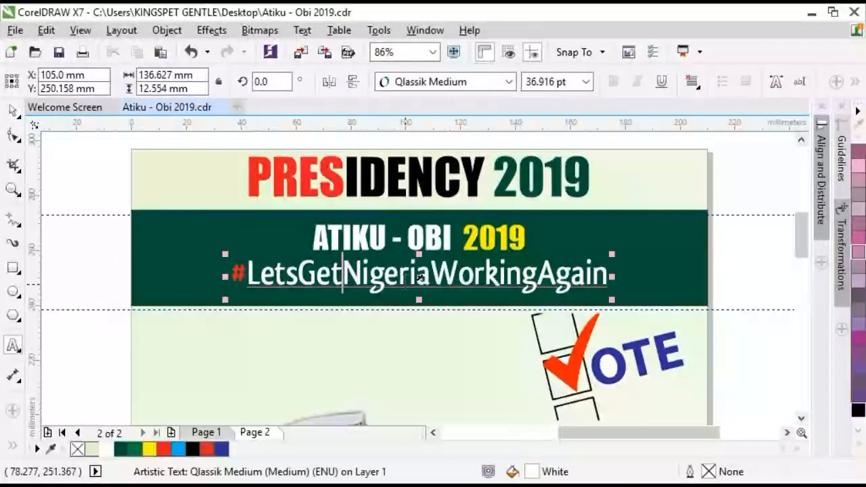
# - Shift the "ATIKU ABUBAKAR FOR PRESIDENT" text slightly right and down, and stretch it to about 52 mm wide
pyautogui.moveTo(802, 235); pyautogui.dragTo(805, 308)
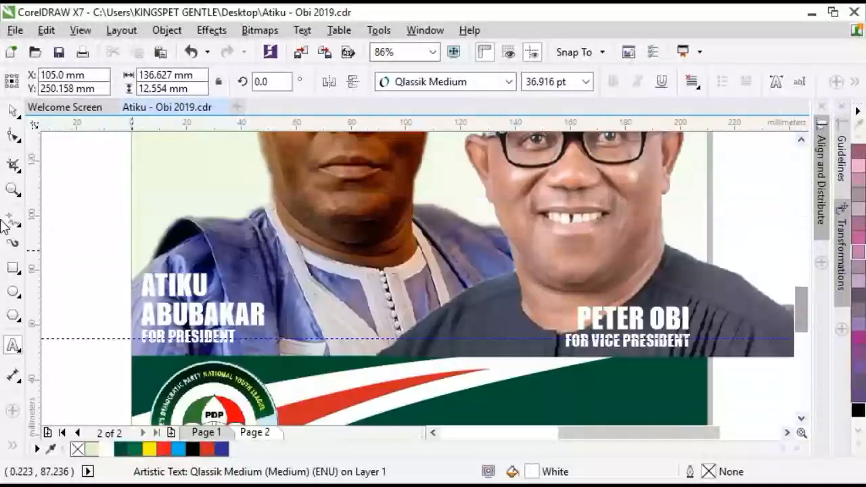
pyautogui.moveTo(70, 223); pyautogui.dragTo(294, 372)
pyautogui.moveTo(256, 318); pyautogui.dragTo(272, 324)
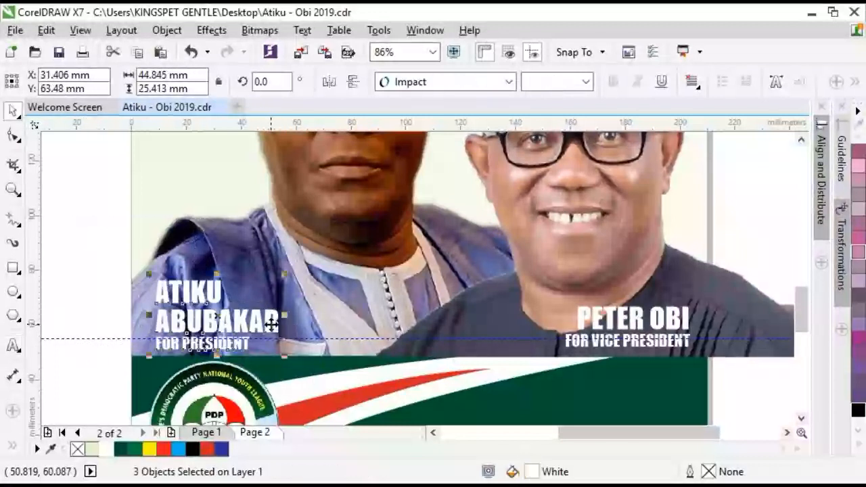
pyautogui.moveTo(287, 314); pyautogui.dragTo(306, 314)
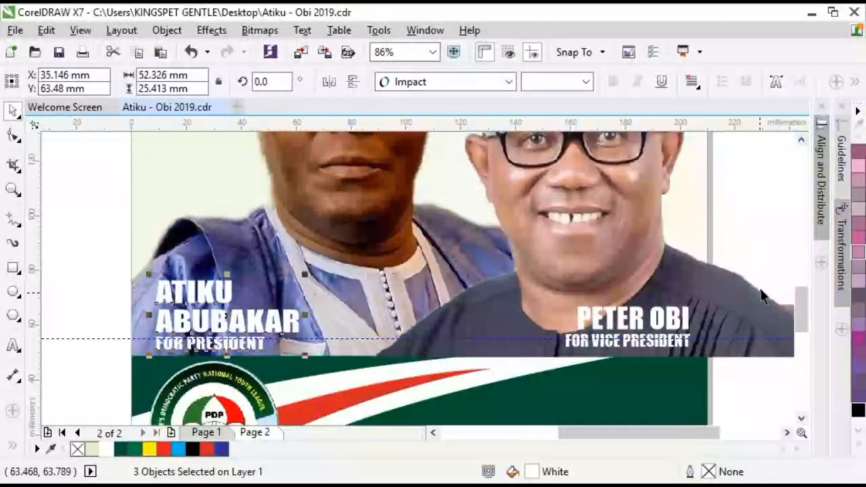
# - Stretch the "PETER OBI FOR VICE PRESIDENT" text wider toward the left, keeping its right edge in place
pyautogui.moveTo(735, 408); pyautogui.dragTo(549, 290)
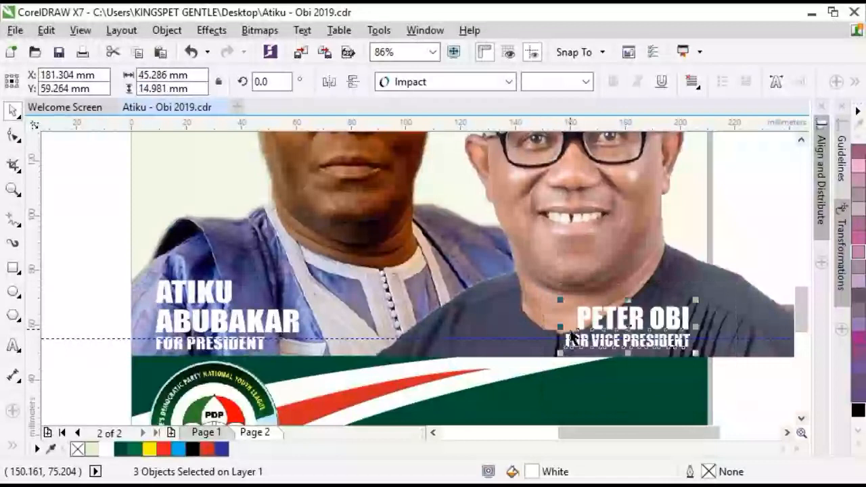
pyautogui.moveTo(561, 328); pyautogui.dragTo(527, 328)
pyautogui.click(792, 374)
# - Centre the "Courtesy: KingspetDesigns & Tech" text vertically on the pale strip below the footer band
pyautogui.moveTo(802, 317); pyautogui.dragTo(803, 348)
pyautogui.click(557, 290)
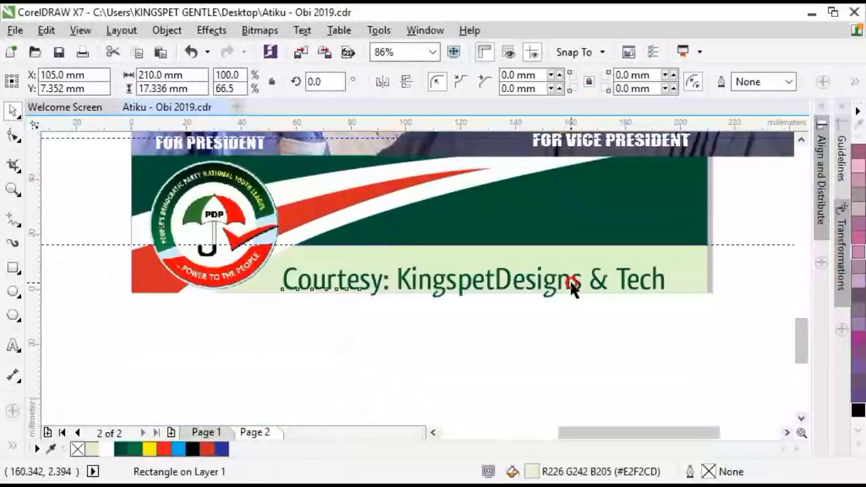
pyautogui.click(570, 285)
pyautogui.keyDown('shift'); pyautogui.click(694, 274); pyautogui.keyUp('shift')
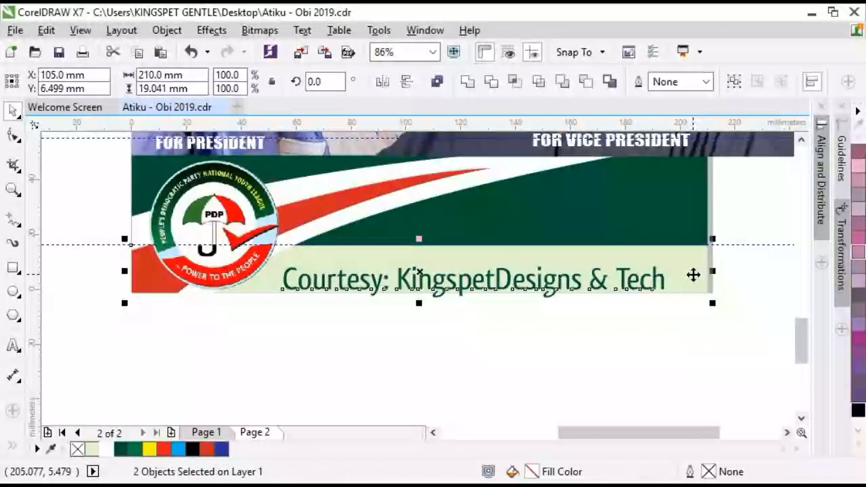
pyautogui.press('c')
pyautogui.click(728, 349)
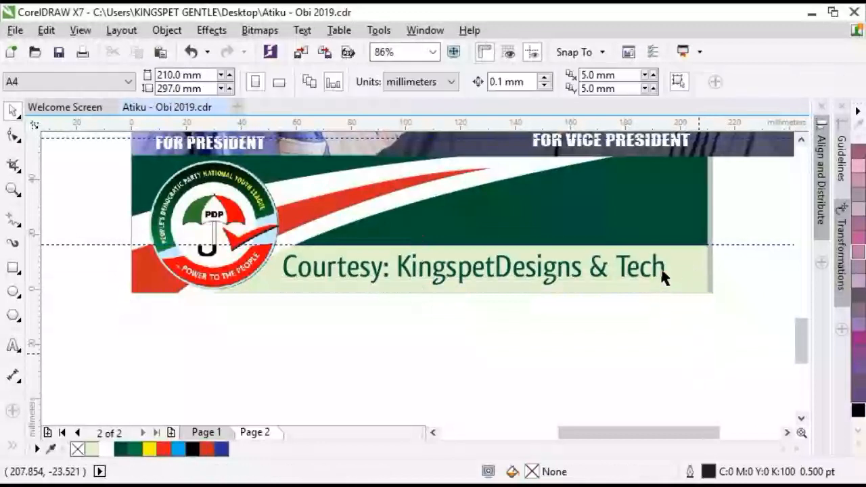
pyautogui.press('Tab')
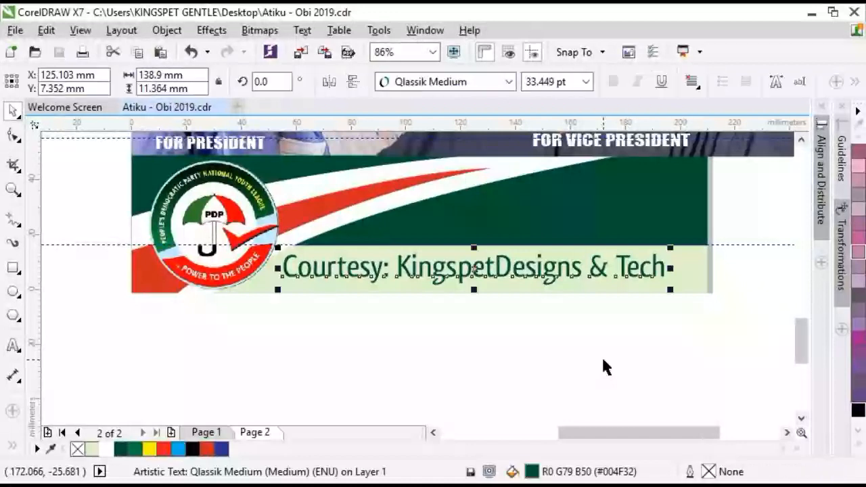
# - Move the slanted "AKITU - OBI 2019" text from outside the page to just beneath the VOTE graphic's lettering
pyautogui.press('F4')
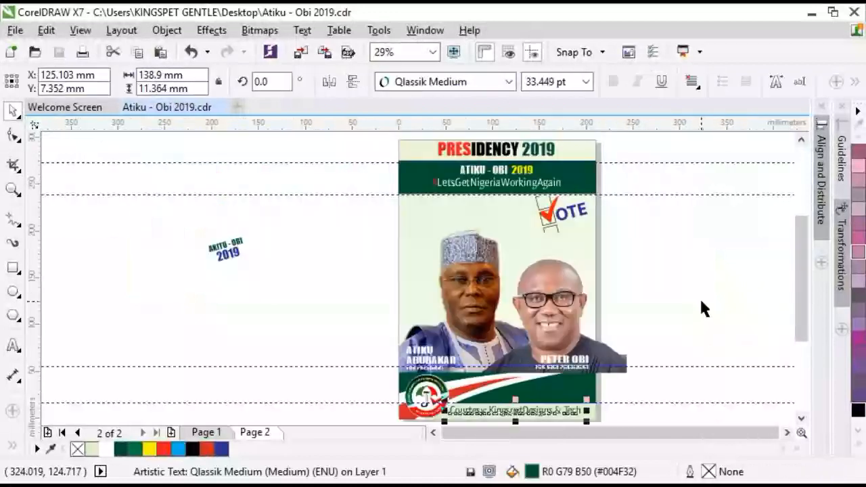
pyautogui.click(228, 251)
pyautogui.moveTo(229, 251); pyautogui.dragTo(580, 235)
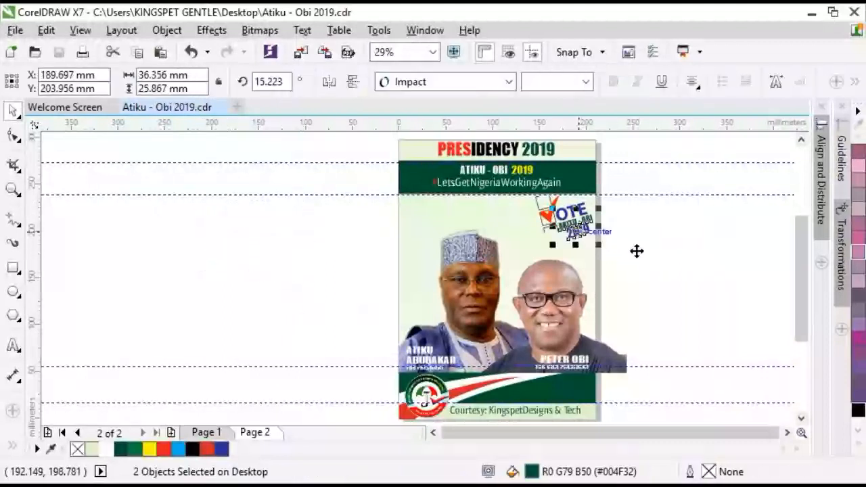
pyautogui.moveTo(500, 188); pyautogui.dragTo(624, 258)
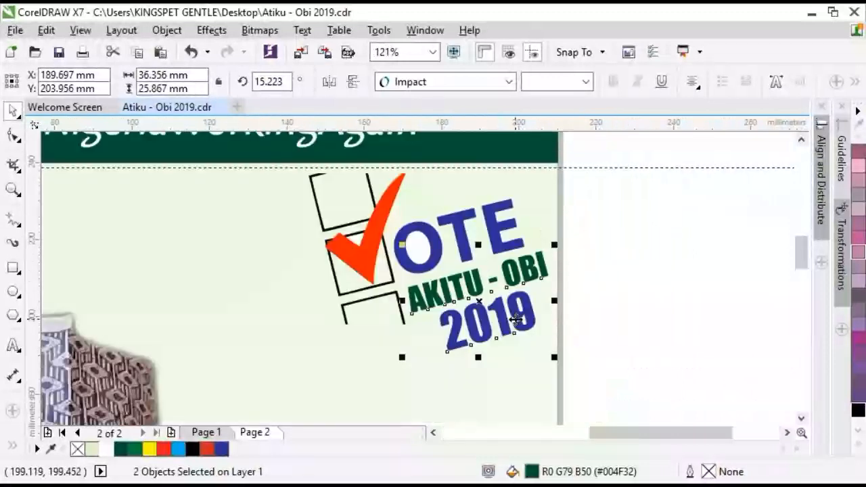
pyautogui.moveTo(524, 312); pyautogui.dragTo(525, 317)
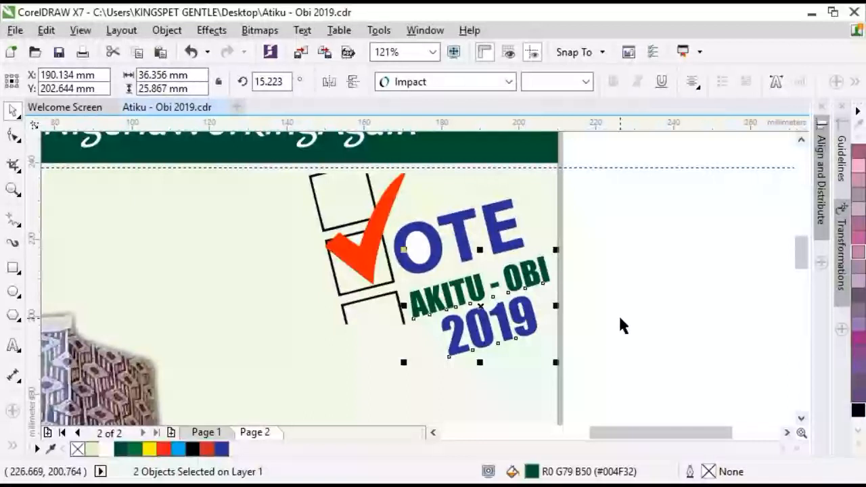
pyautogui.press('F4')
pyautogui.click(651, 301)
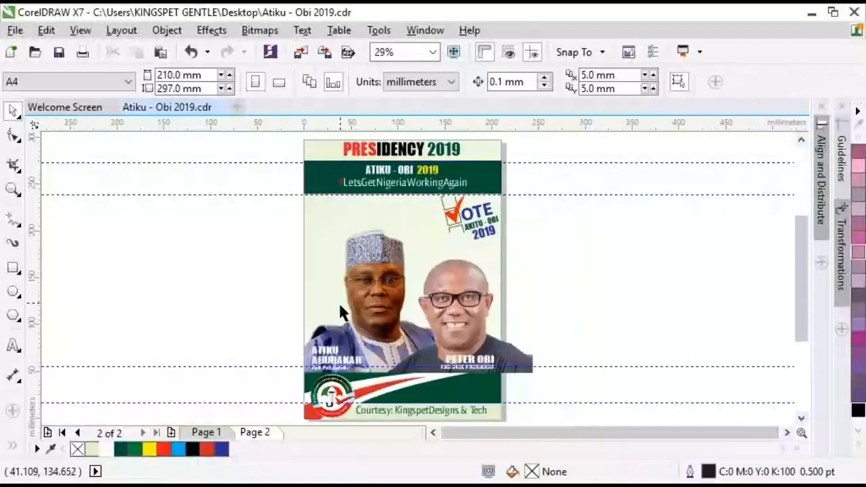
# - Duplicate the PDP logo onto the empty area left of the page and enlarge the copy to about 167 mm wide
pyautogui.click(344, 380)
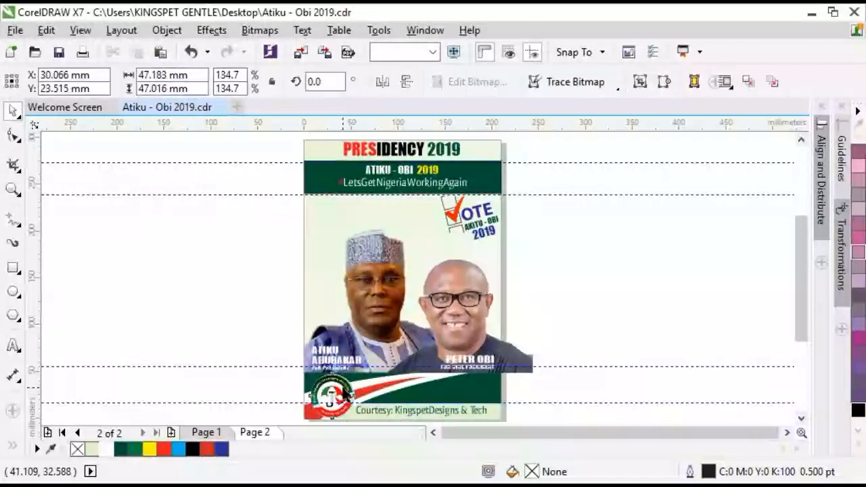
pyautogui.moveTo(344, 380); pyautogui.dragTo(129, 227)
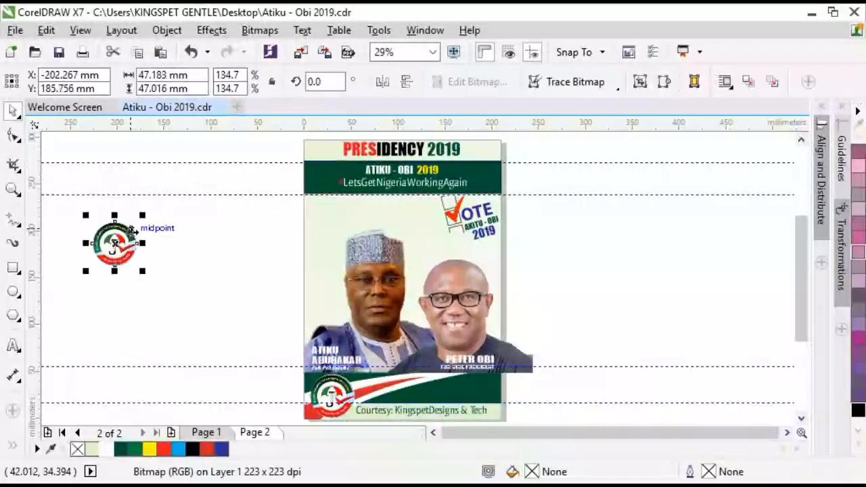
pyautogui.moveTo(144, 272); pyautogui.dragTo(272, 381)
# - Apply a uniform transparency of 86 to the enlarged PDP logo copy outside the page
pyautogui.click(15, 441)
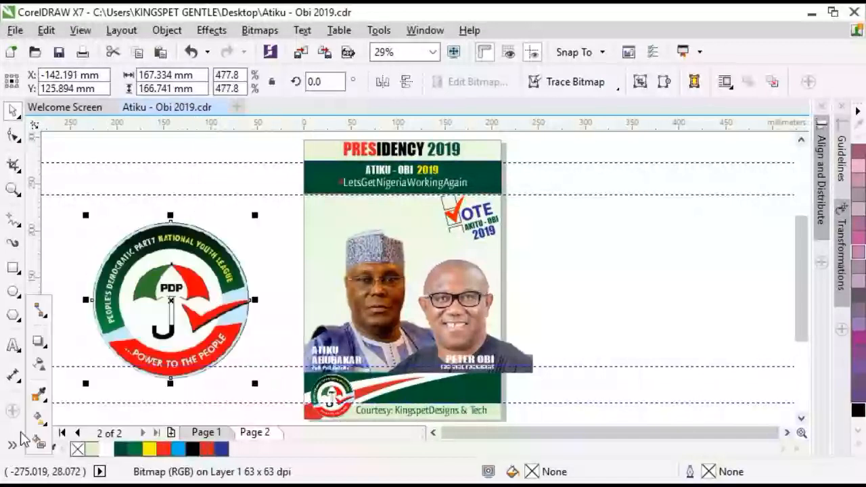
pyautogui.click(39, 363)
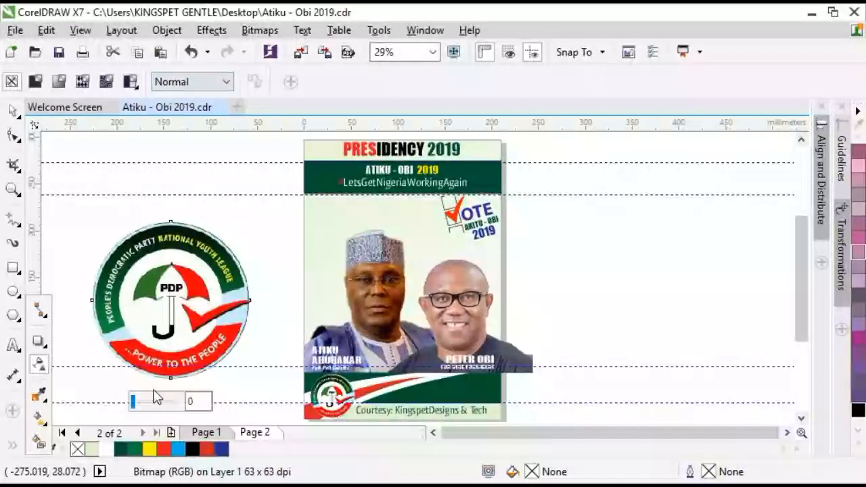
pyautogui.moveTo(133, 400); pyautogui.dragTo(166, 404)
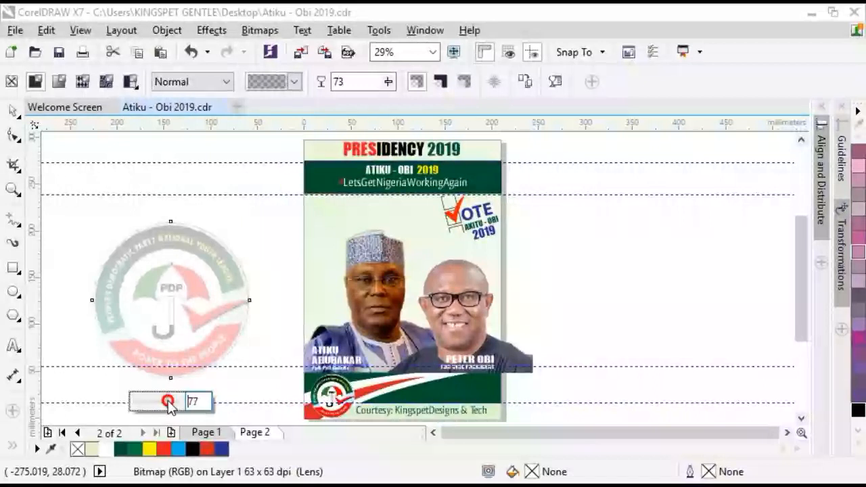
pyautogui.moveTo(170, 404); pyautogui.dragTo(171, 404)
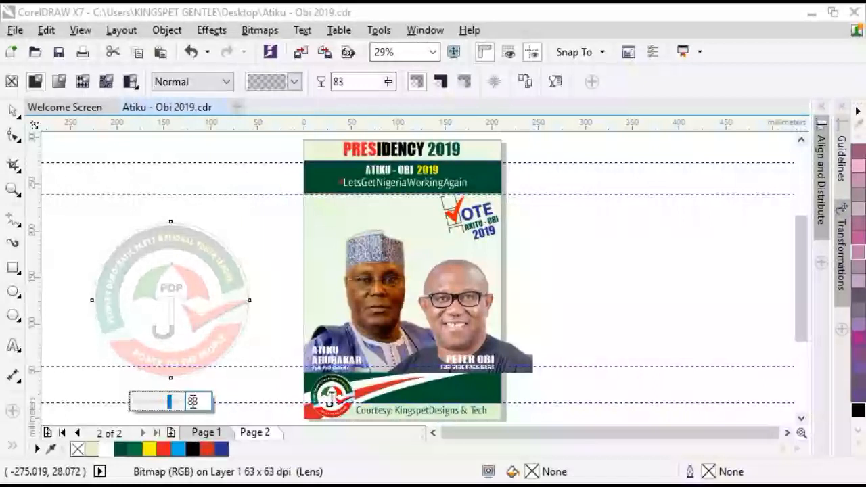
pyautogui.doubleClick(193, 402)
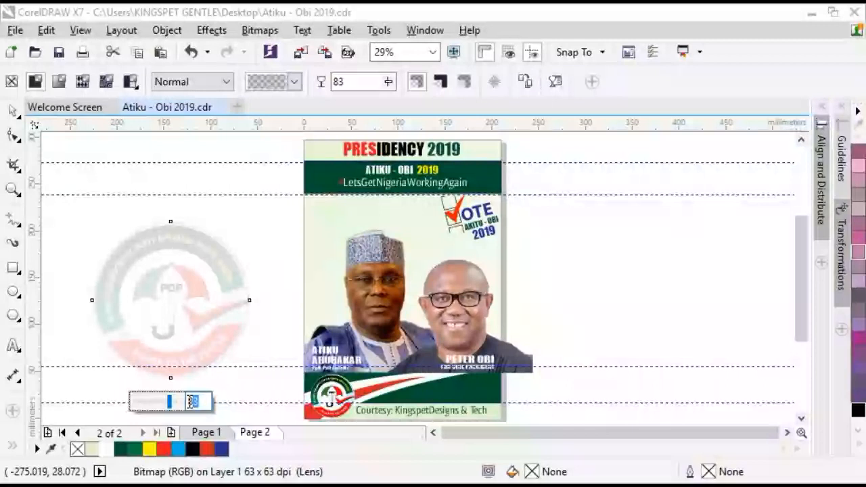
pyautogui.press('Return')
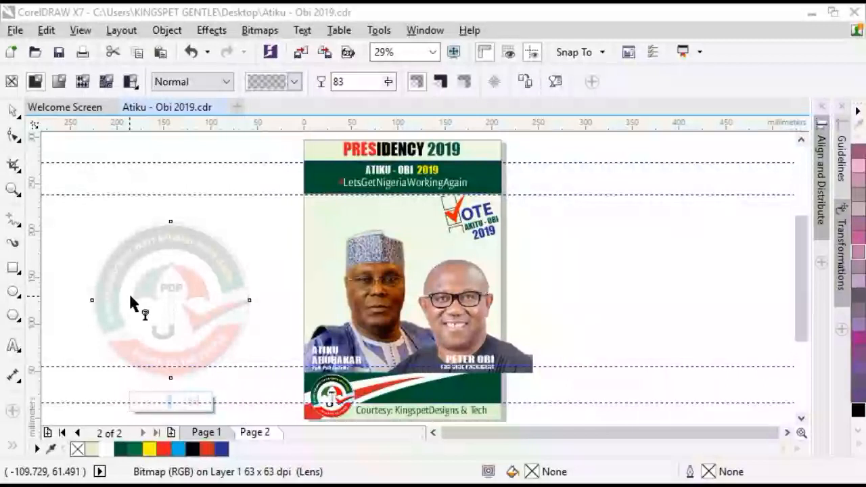
pyautogui.click(13, 110)
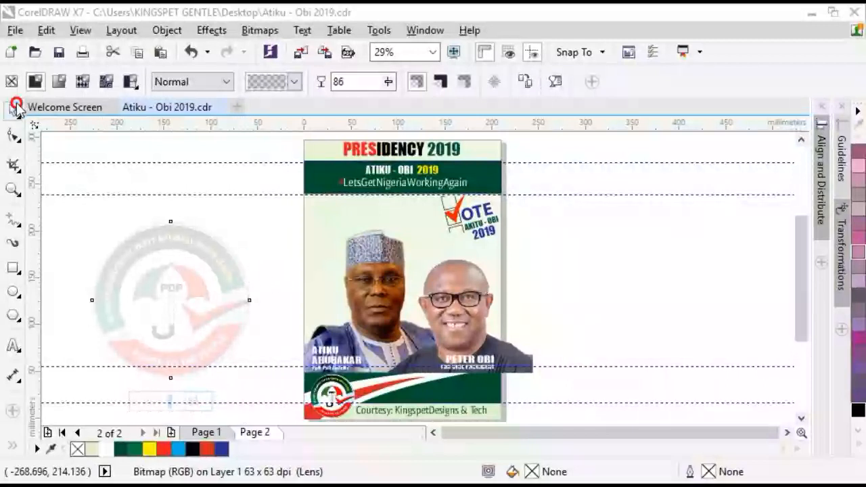
# - Move the faded logo across the page's left edge and send it to the back of the layer
pyautogui.moveTo(220, 272); pyautogui.dragTo(342, 258)
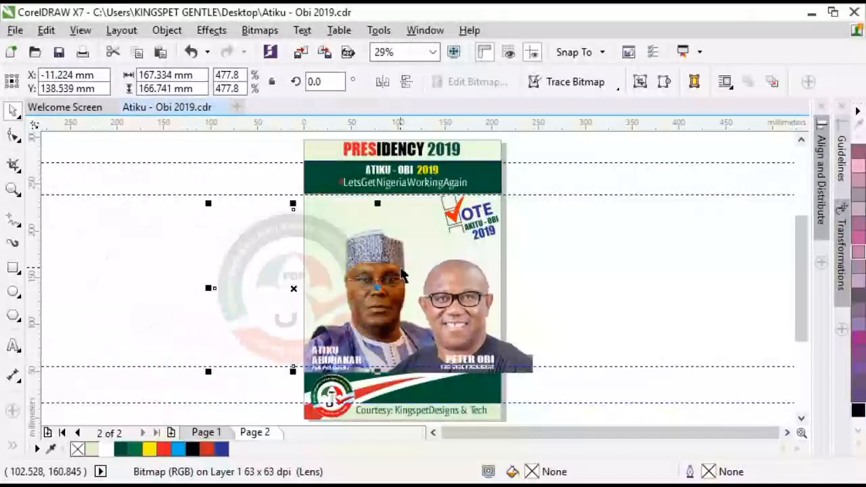
pyautogui.rightClick(301, 253)
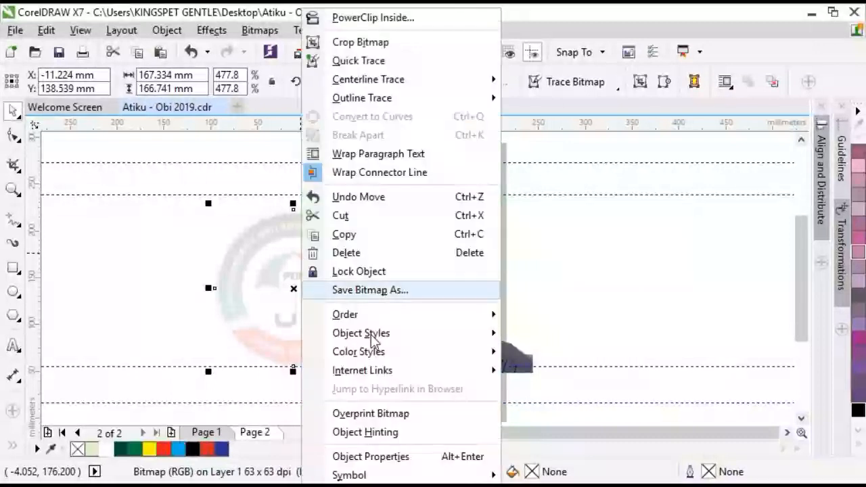
pyautogui.moveTo(379, 316)
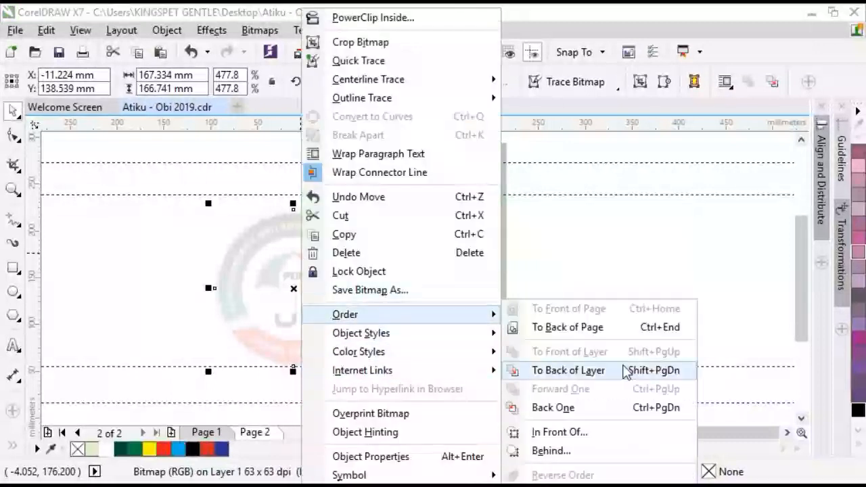
pyautogui.click(624, 369)
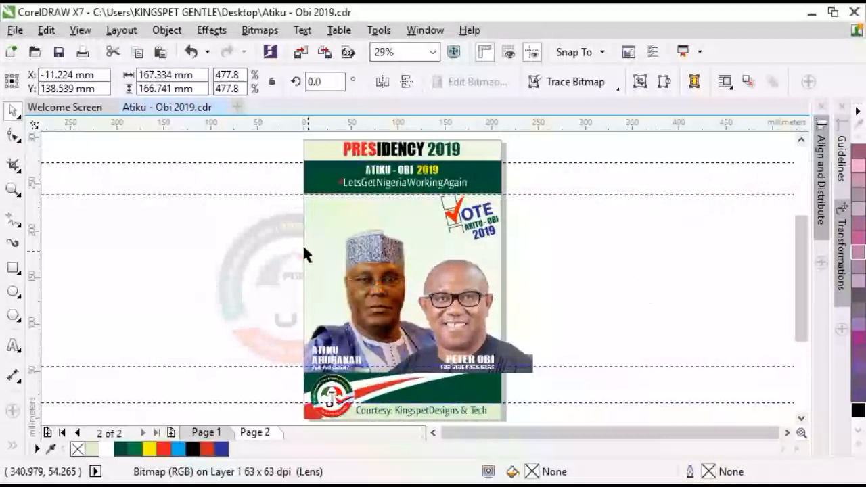
# - Send the page-sized background rectangle to the back of the layer, behind the faded logo
pyautogui.click(329, 224)
pyautogui.rightClick(329, 224)
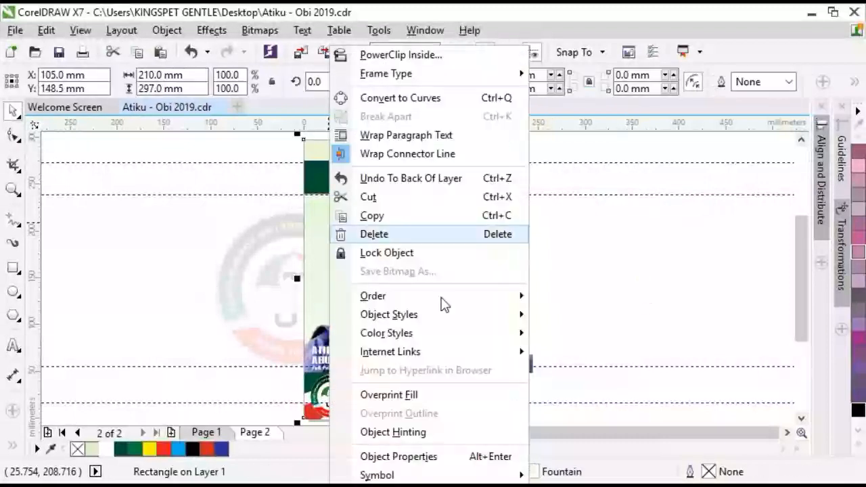
pyautogui.moveTo(444, 303)
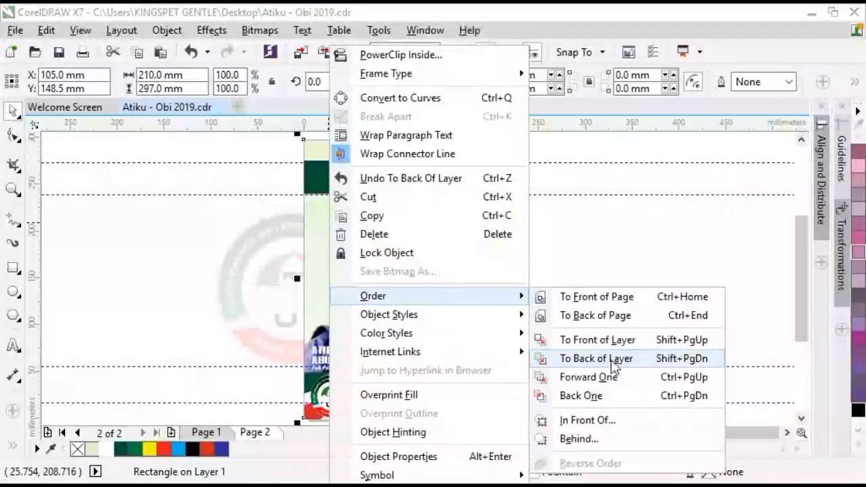
pyautogui.click(613, 362)
# - Move the faded logo onto the page behind the portraits and enlarge it to about 204 mm wide
pyautogui.click(240, 269)
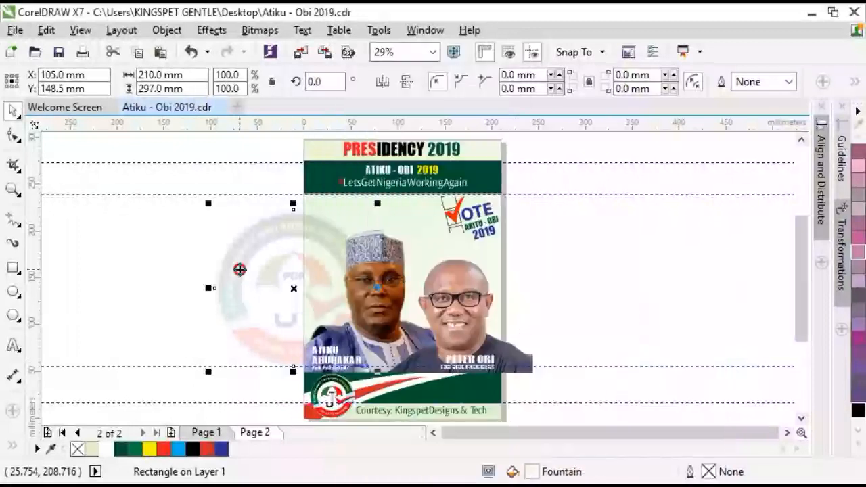
pyautogui.moveTo(246, 283); pyautogui.dragTo(358, 269)
pyautogui.moveTo(481, 203); pyautogui.dragTo(515, 188)
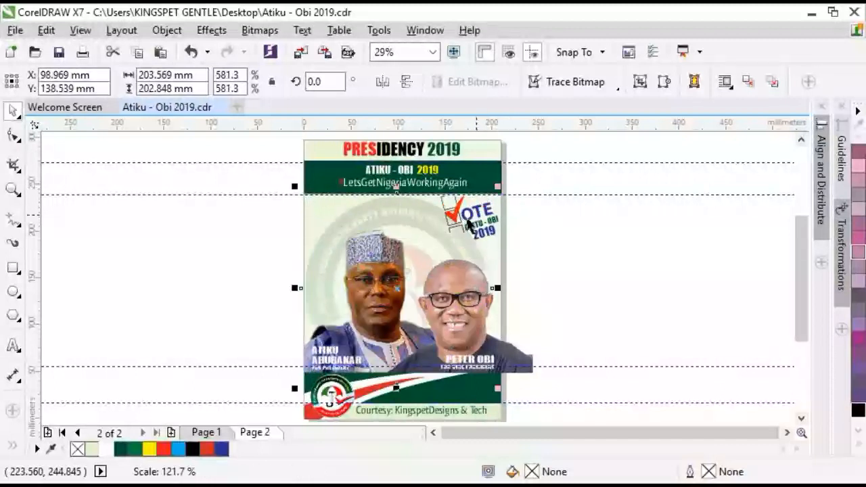
# - Centre the faded logo horizontally on the page-sized background rectangle
pyautogui.keyDown('shift'); pyautogui.click(327, 151); pyautogui.keyUp('shift')
pyautogui.press('c')
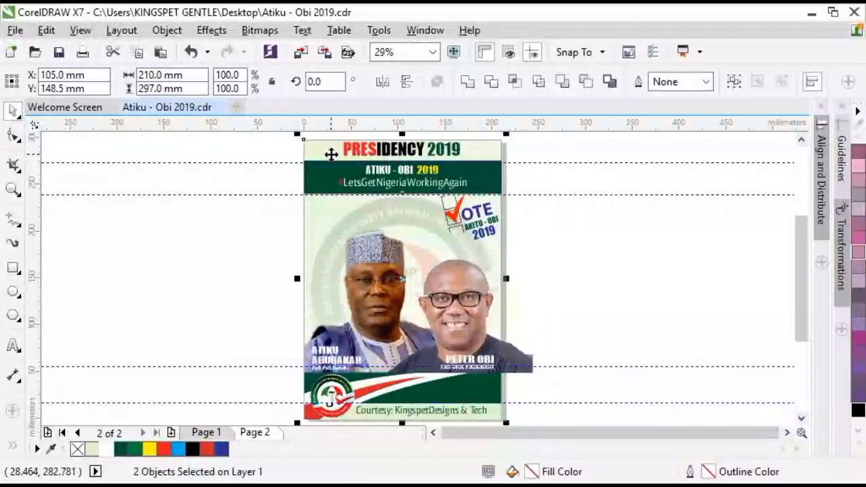
pyautogui.click(597, 263)
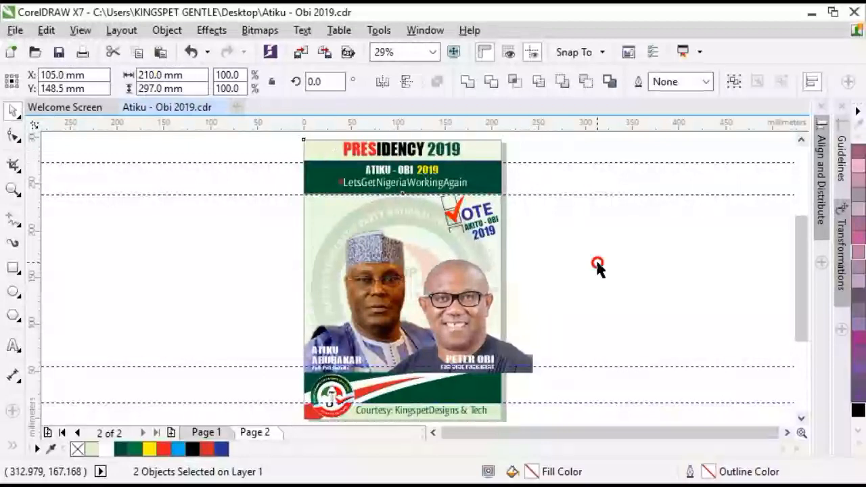
# - Shrink the faded logo about its centre to about 192 mm wide so it clears the green header band
pyautogui.click(400, 207)
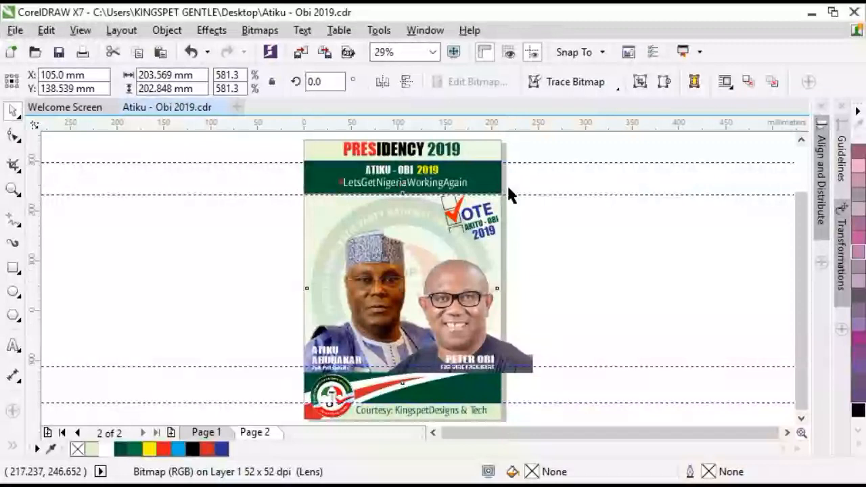
pyautogui.scroll(-2, 507, 185)
pyautogui.scroll(4, 507, 190)
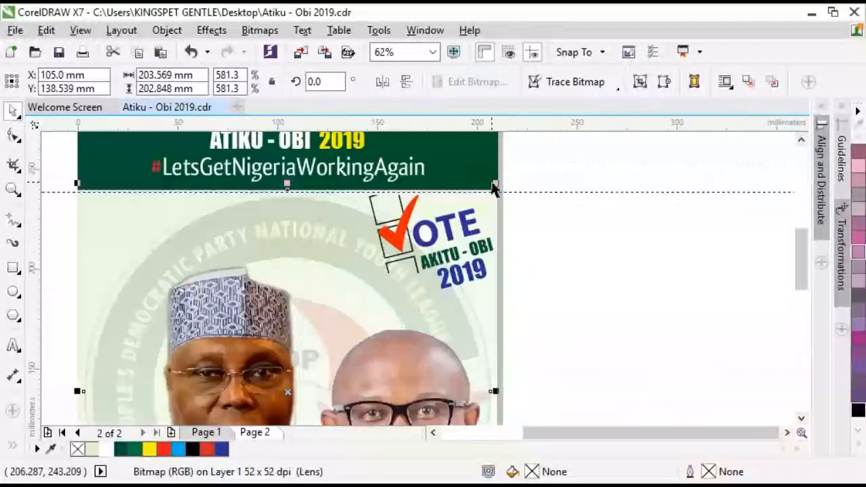
pyautogui.moveTo(496, 182); pyautogui.dragTo(485, 197)
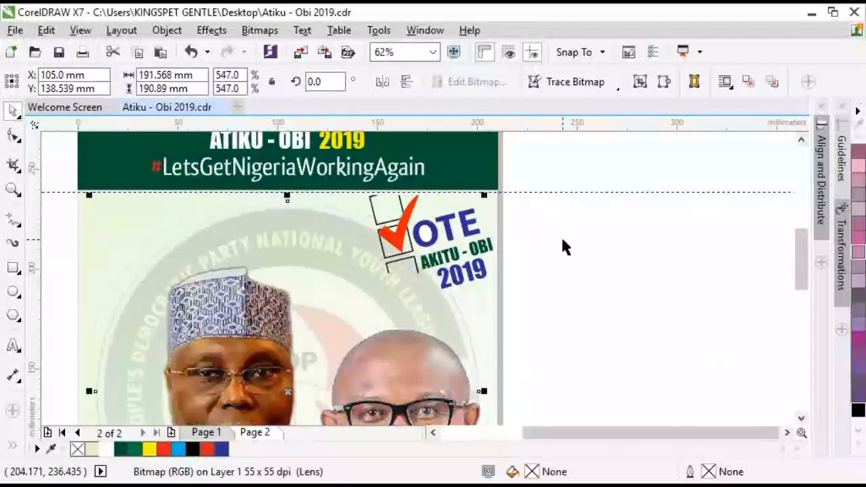
pyautogui.click(602, 265)
pyautogui.hotkey('shift', 'F4')
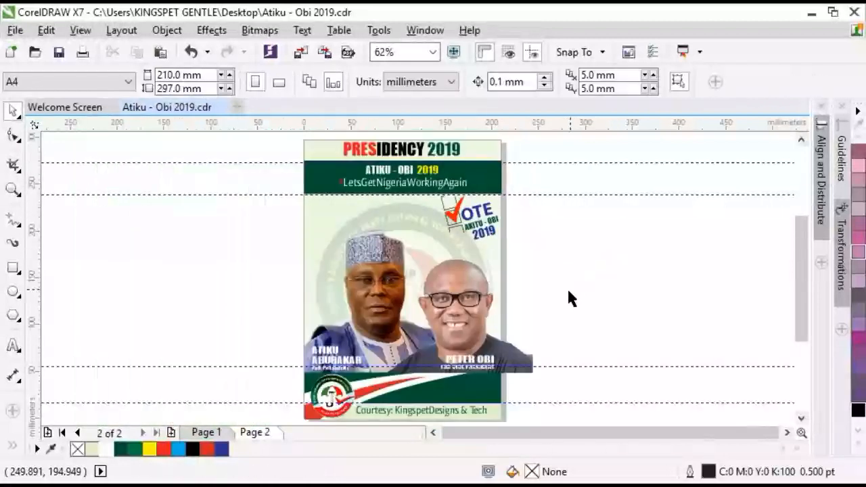
# - Move the faded logo straight up by about 3 mm, just beneath the header band
pyautogui.click(416, 234)
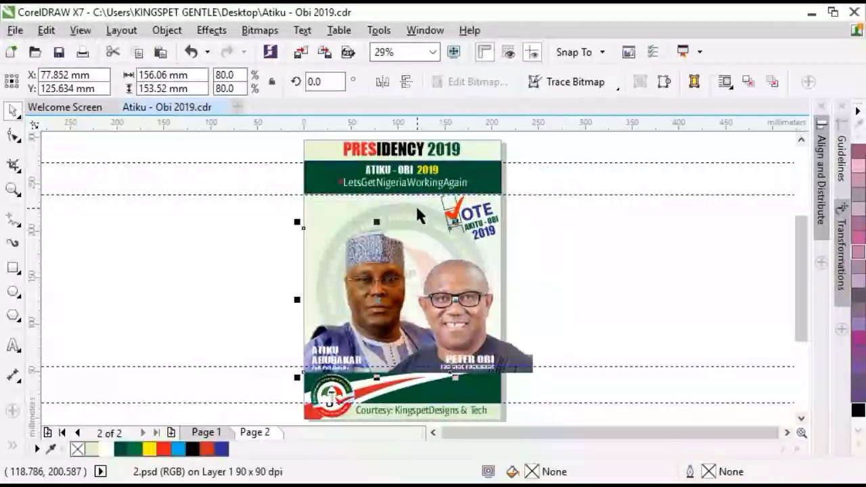
pyautogui.click(417, 208)
pyautogui.moveTo(378, 216); pyautogui.dragTo(380, 213)
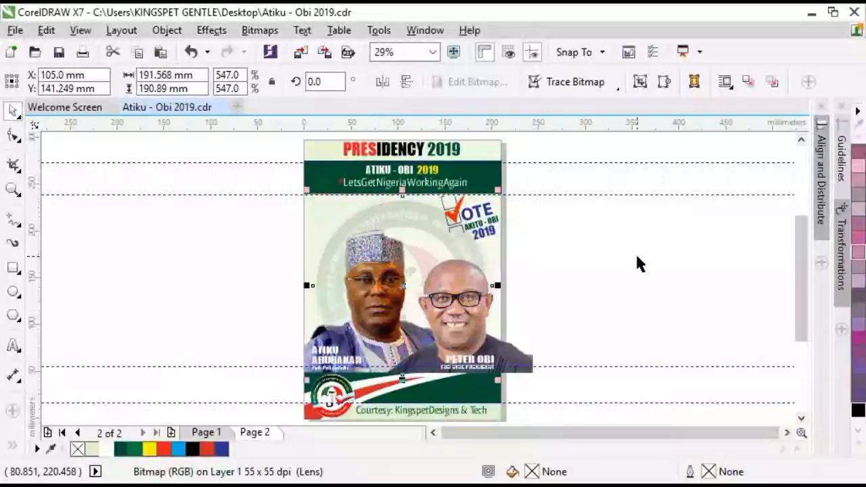
pyautogui.click(637, 250)
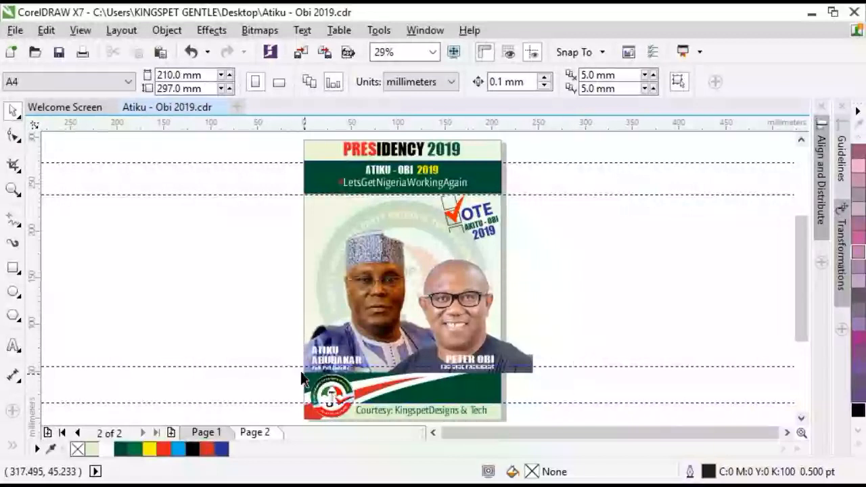
# - Move both candidates' name and position texts up together by about 2.8 mm so they clear the green footer band
pyautogui.moveTo(281, 371); pyautogui.dragTo(582, 381)
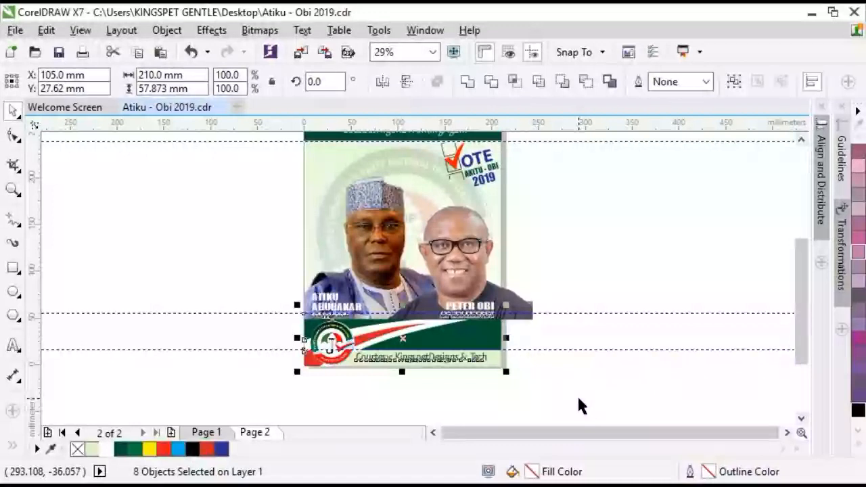
pyautogui.click(607, 289)
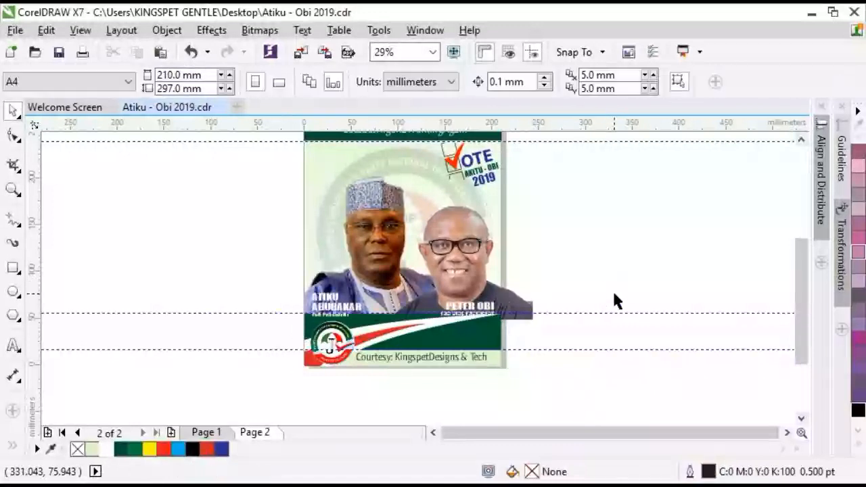
pyautogui.moveTo(272, 275); pyautogui.dragTo(567, 335)
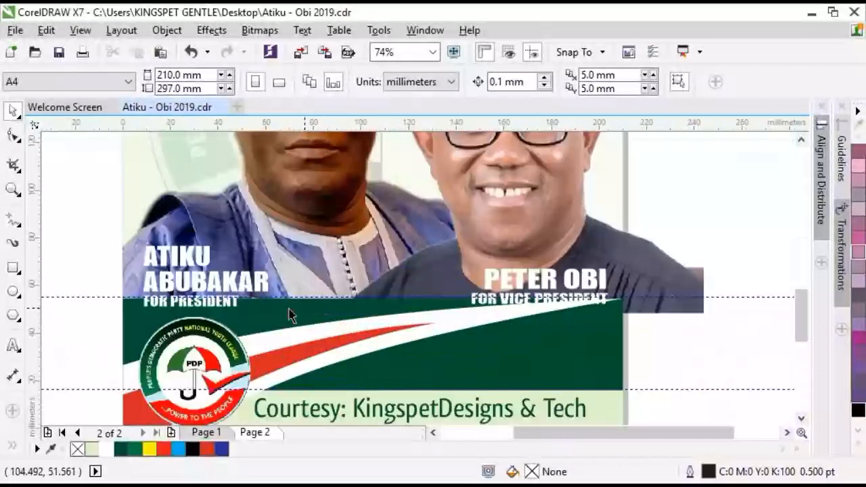
pyautogui.moveTo(77, 223); pyautogui.dragTo(749, 354)
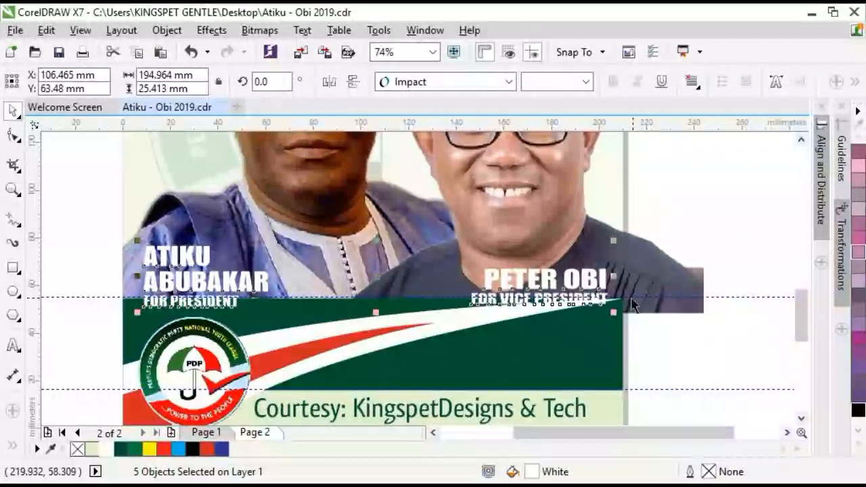
pyautogui.press('Up')
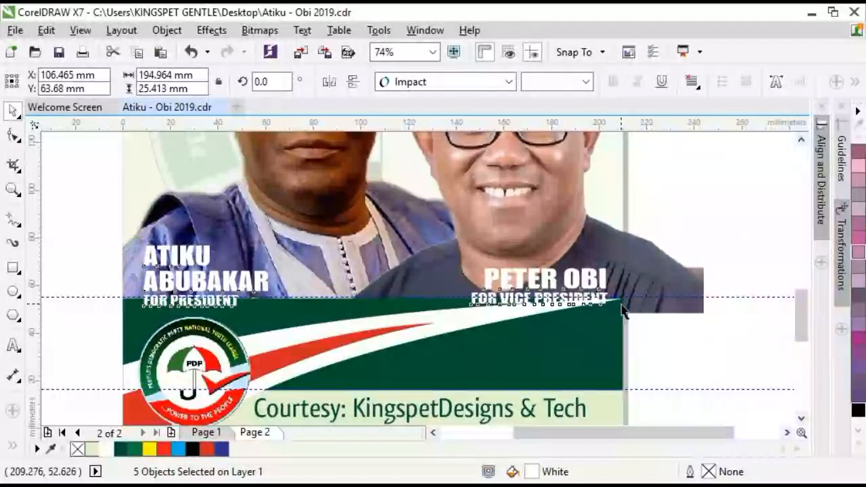
pyautogui.press('Up')
pyautogui.press('Up')
pyautogui.press('Up')
pyautogui.press('Up')
pyautogui.press('Up')
pyautogui.press('Up')
pyautogui.press('Up')
pyautogui.press('Up')
pyautogui.press('Up')
pyautogui.press('Up')
pyautogui.press('Up')
pyautogui.press('Up')
pyautogui.press('Up')
pyautogui.press('Up')
pyautogui.press('Up')
pyautogui.press('Up')
pyautogui.press('Up')
pyautogui.press('Up')
pyautogui.press('Up')
pyautogui.press('Up')
pyautogui.press('Up')
pyautogui.press('Up')
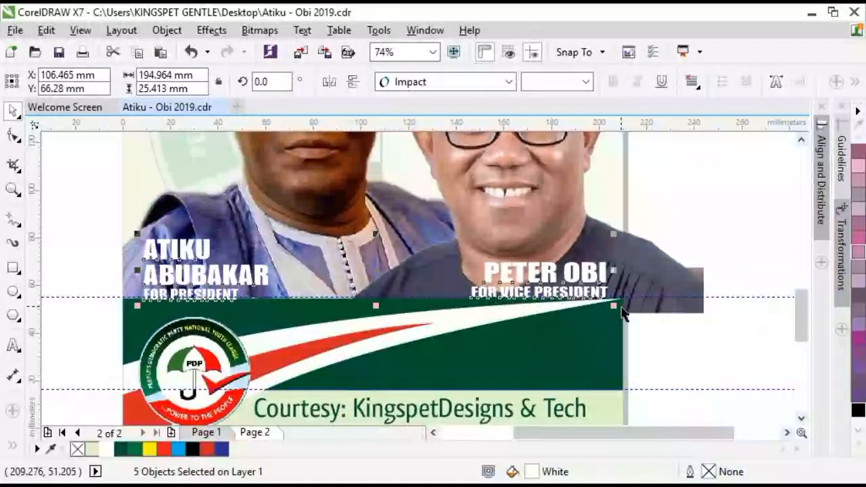
pyautogui.scroll(-1, 627, 319)
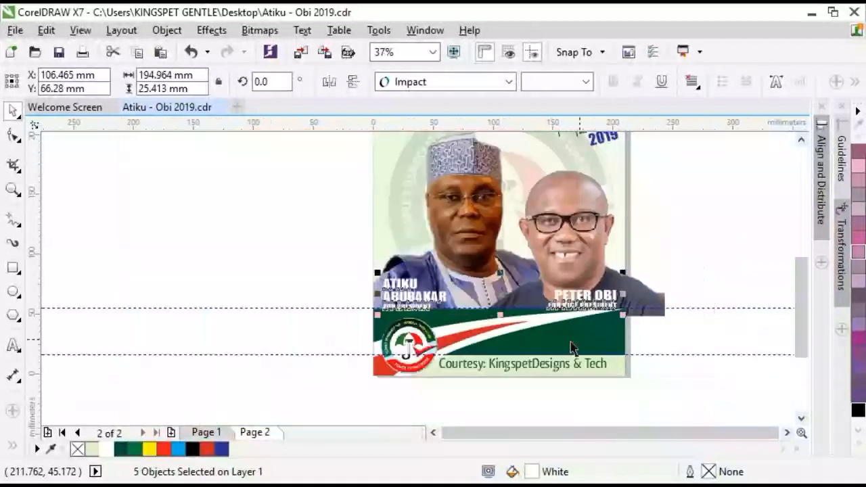
pyautogui.click(332, 325)
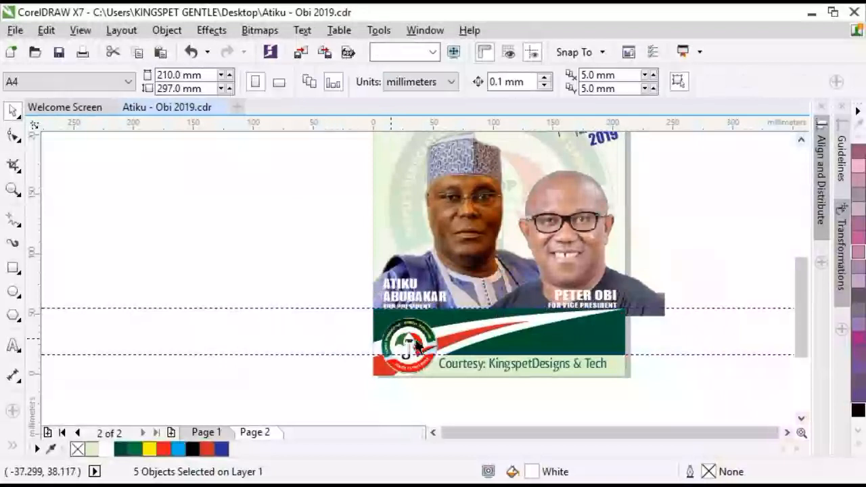
# - Enlarge the footer's PDP logo to about 55 mm wide and raise it about 2.6 mm to fit the footer's height
pyautogui.click(413, 336)
pyautogui.moveTo(445, 314); pyautogui.dragTo(471, 290)
pyautogui.scroll(1, 441, 314)
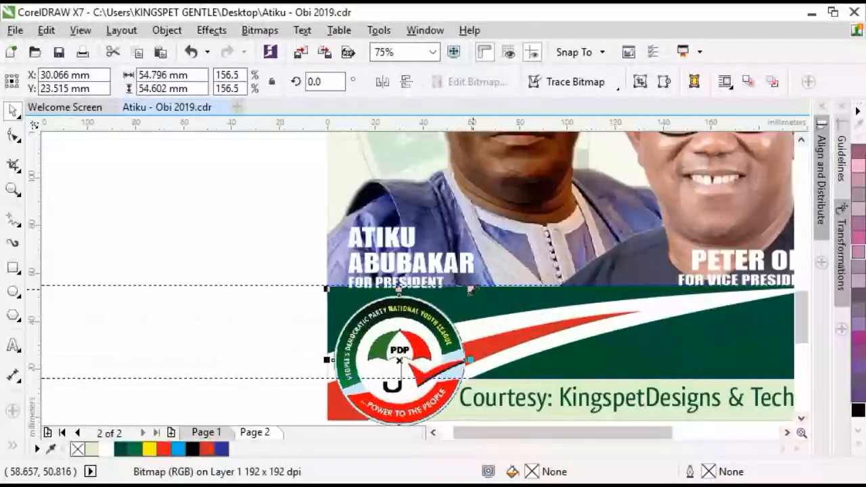
pyautogui.click(802, 420)
pyautogui.click(802, 419)
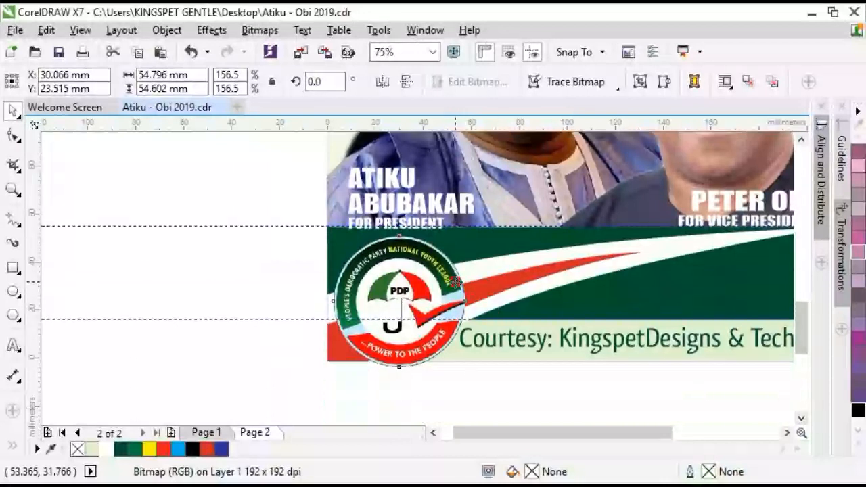
pyautogui.moveTo(456, 278); pyautogui.dragTo(458, 274)
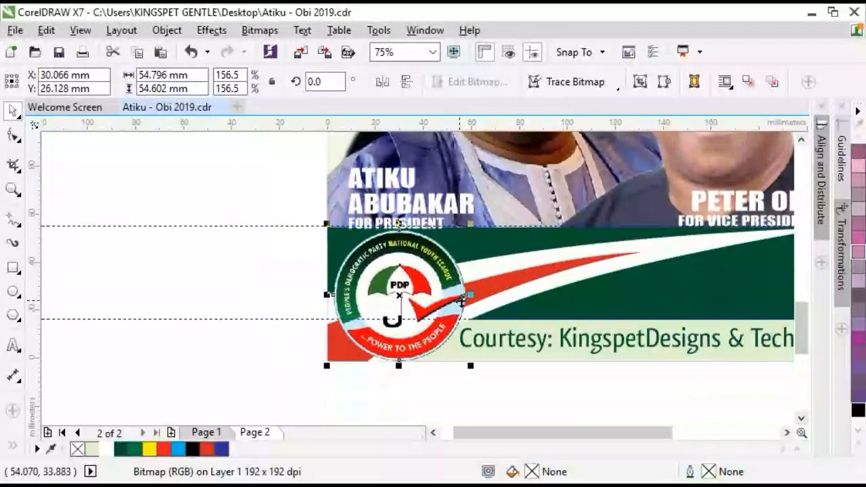
# - Move both candidates' portraits up together by about 1.4 mm, keeping their lower edges behind the green footer band
pyautogui.scroll(-2, 462, 304)
pyautogui.click(703, 297)
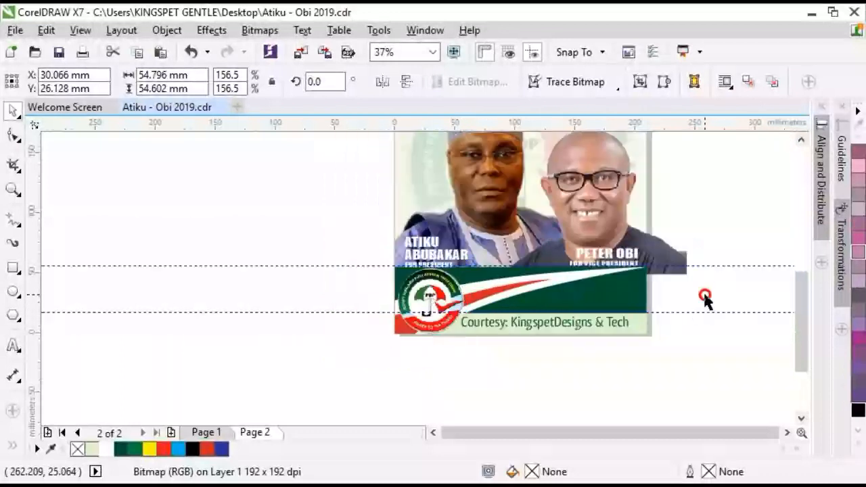
pyautogui.click(606, 224)
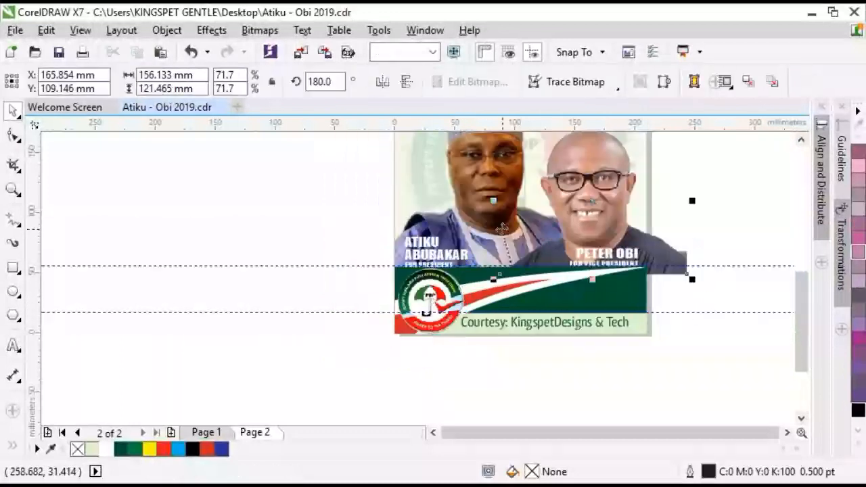
pyautogui.keyDown('shift'); pyautogui.click(494, 177); pyautogui.keyUp('shift')
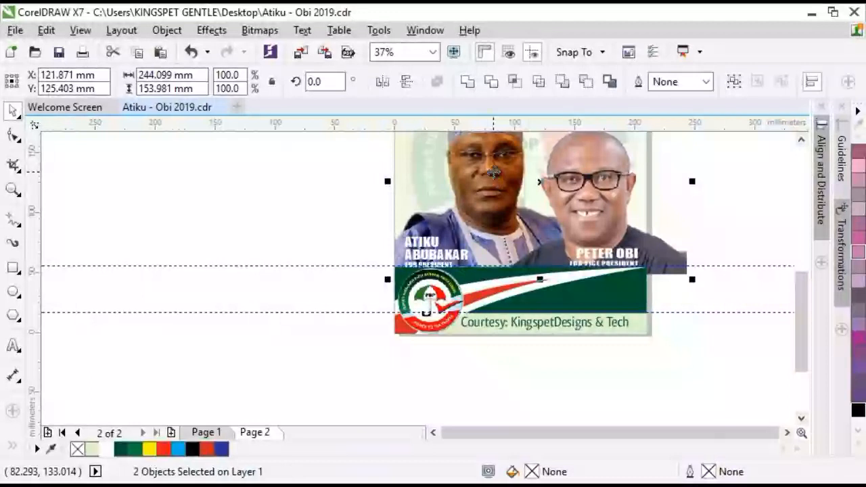
pyautogui.press('Up')
pyautogui.press('Up')
pyautogui.press('Up')
pyautogui.press('Up')
pyautogui.press('Up')
pyautogui.press('Up')
pyautogui.press('Up')
pyautogui.press('Up')
pyautogui.press('Up')
pyautogui.press('Up')
pyautogui.press('Up')
pyautogui.press('Up')
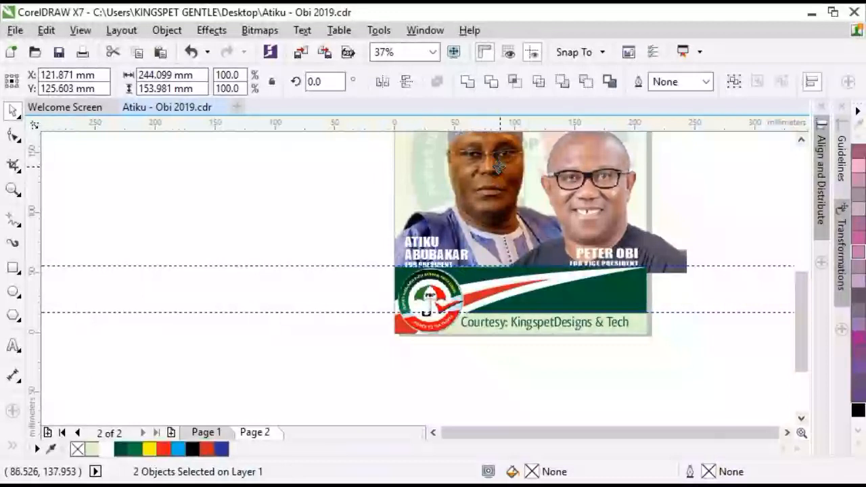
pyautogui.press('Up')
pyautogui.press('Up')
pyautogui.press('Up')
pyautogui.press('Up')
pyautogui.press('Up')
pyautogui.press('Up')
pyautogui.press('Up')
pyautogui.press('Up')
pyautogui.press('Up')
pyautogui.press('Up')
pyautogui.press('Up')
pyautogui.press('Up')
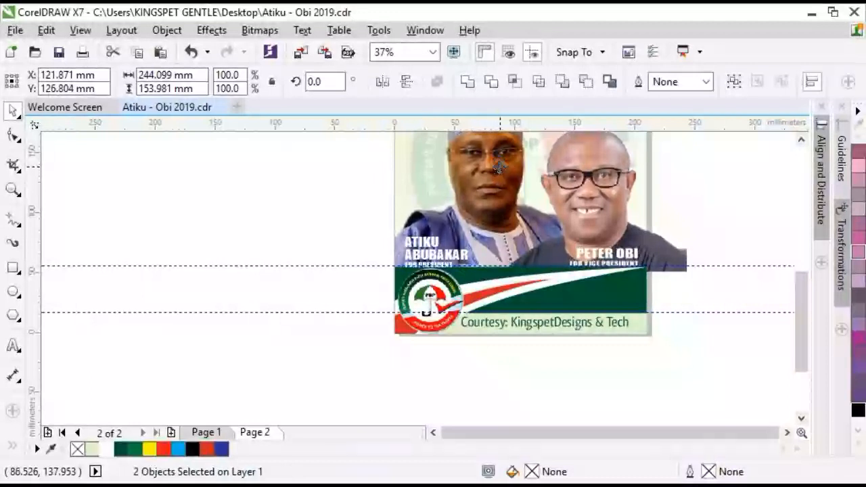
pyautogui.click(737, 198)
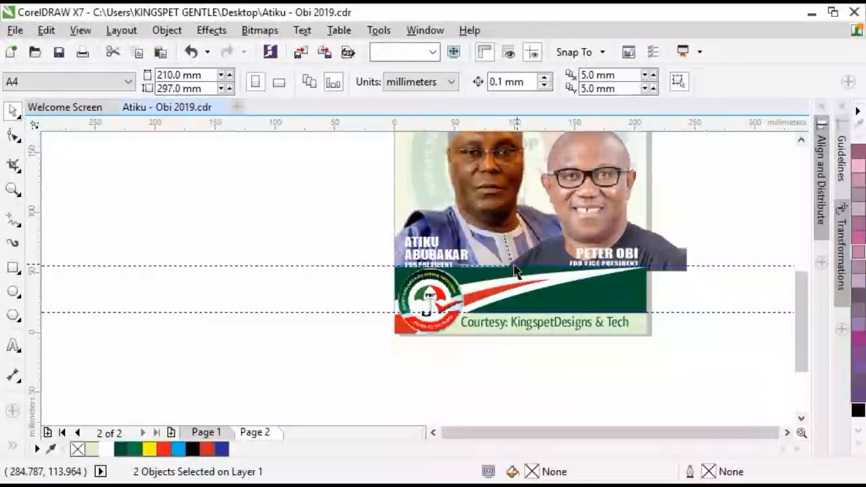
# - Move the ATIKU ABUBAKAR name and FOR PRESIDENT texts up together slightly so they clear the footer band
pyautogui.scroll(4, 406, 272)
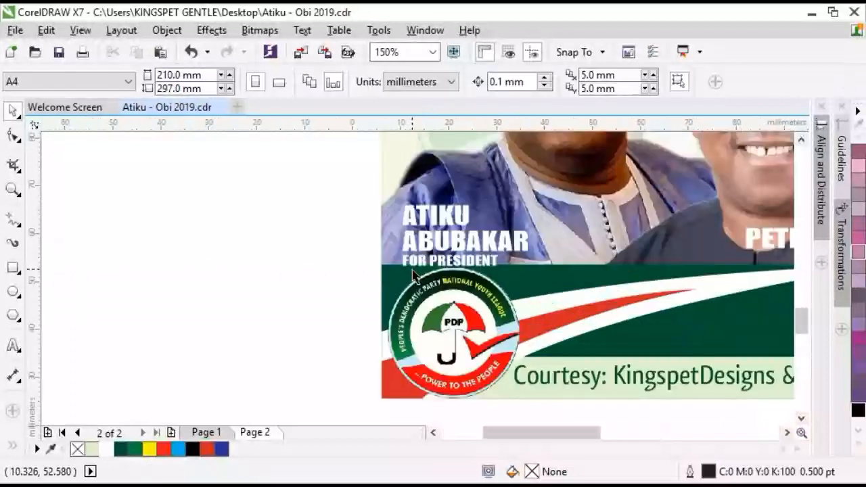
pyautogui.moveTo(302, 291); pyautogui.dragTo(697, 159)
pyautogui.moveTo(542, 247); pyautogui.dragTo(545, 232)
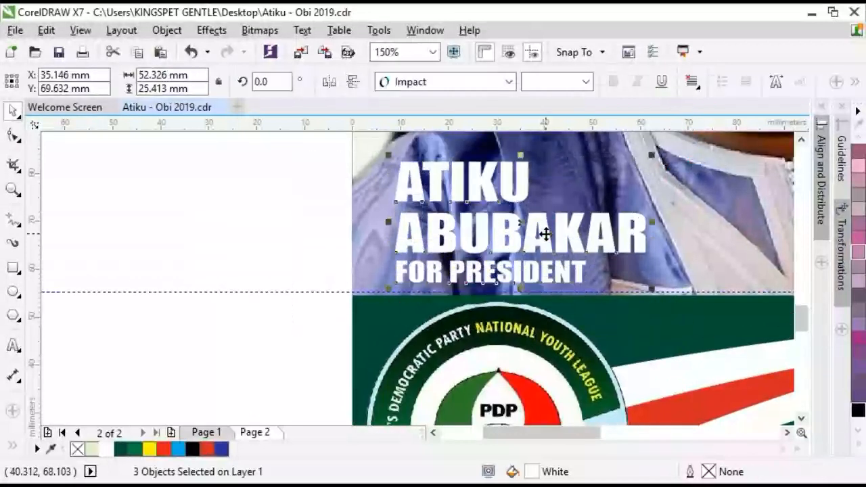
# - Move the PETER OBI name and FOR VICE PRESIDENT texts up together slightly so they also clear the footer band
pyautogui.moveTo(562, 433); pyautogui.dragTo(674, 418)
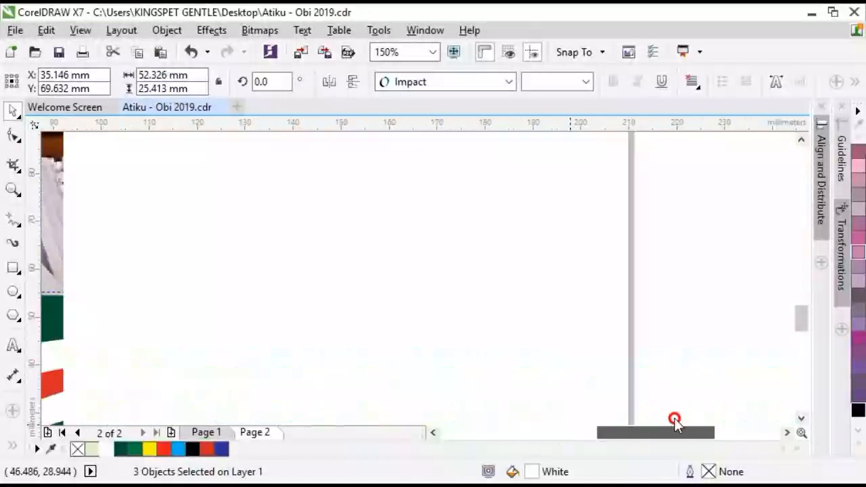
pyautogui.moveTo(704, 357); pyautogui.dragTo(286, 188)
pyautogui.moveTo(422, 251); pyautogui.dragTo(424, 229)
pyautogui.scroll(-4, 526, 339)
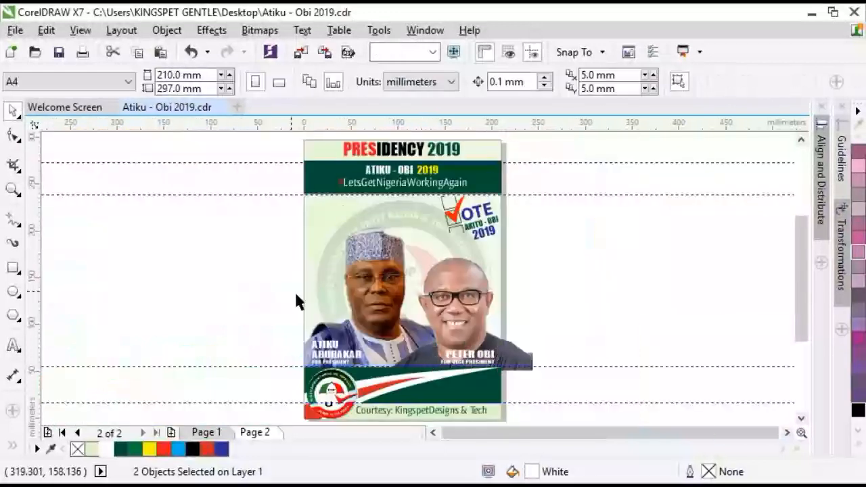
pyautogui.click(509, 295)
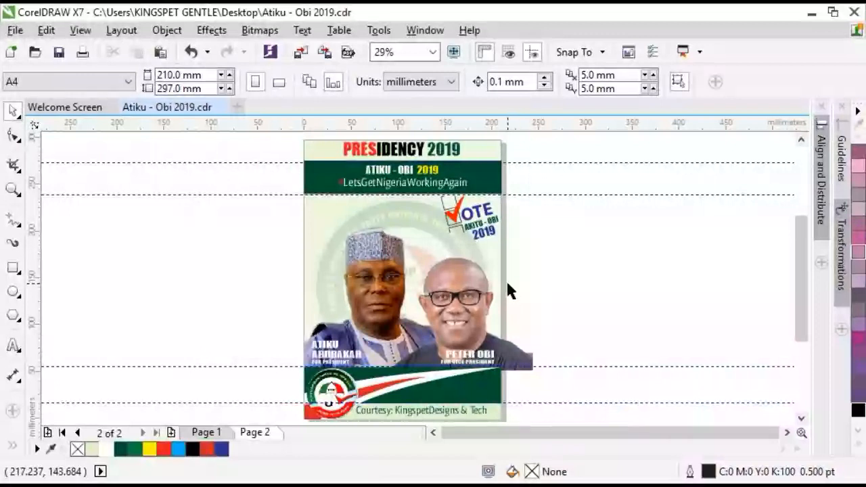
# - Group all poster objects except the background rectangle, test the group by moving it beside the page, and undo that move
pyautogui.hotkey('ctrl', 'a')
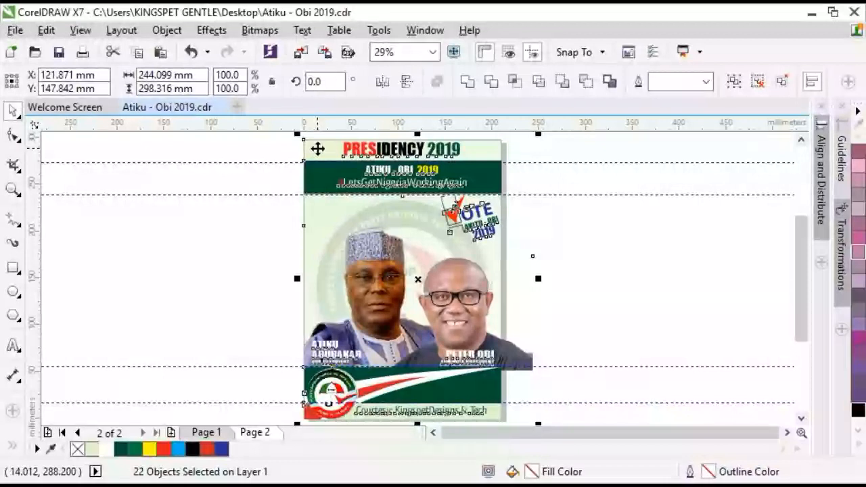
pyautogui.keyDown('shift'); pyautogui.click(318, 149); pyautogui.keyUp('shift')
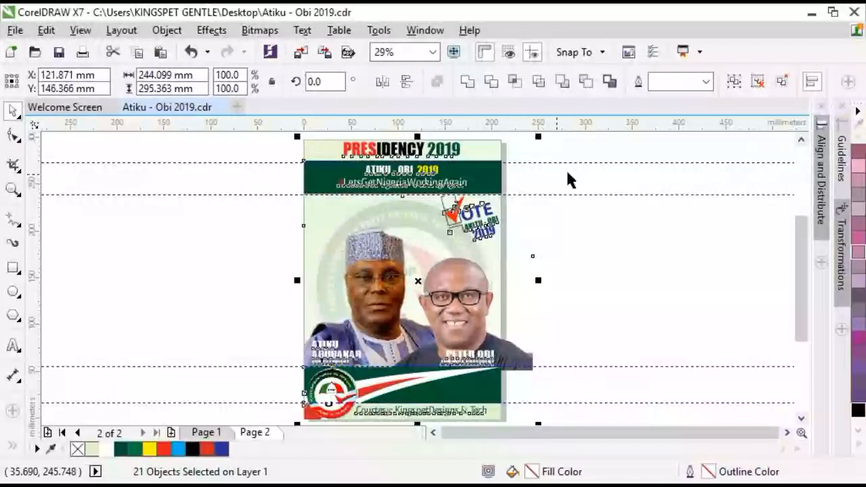
pyautogui.click(733, 81)
pyautogui.moveTo(427, 184); pyautogui.dragTo(650, 190)
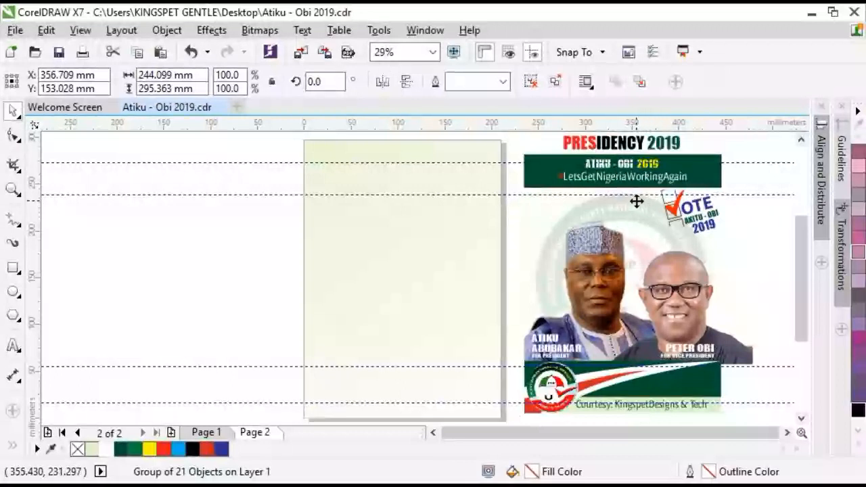
pyautogui.hotkey('ctrl', 'z')
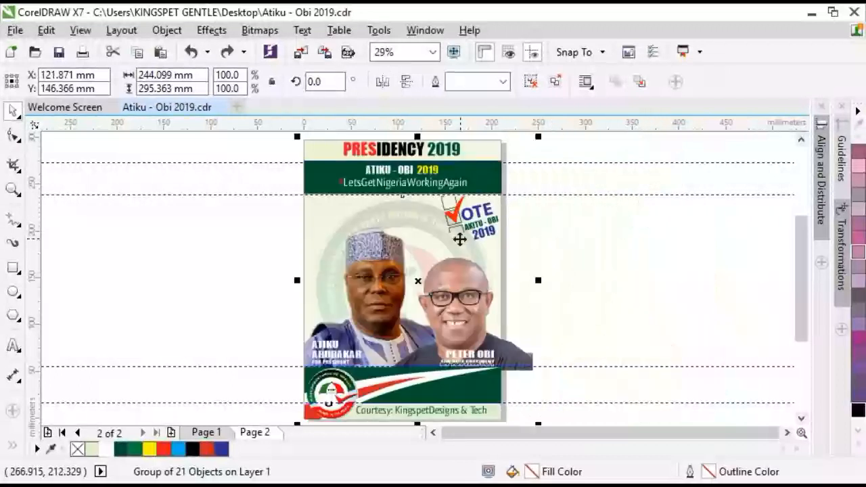
# - PowerClip the grouped artwork inside the page-sized background rectangle to trim the portrait that overhangs the page
pyautogui.rightClick(375, 154)
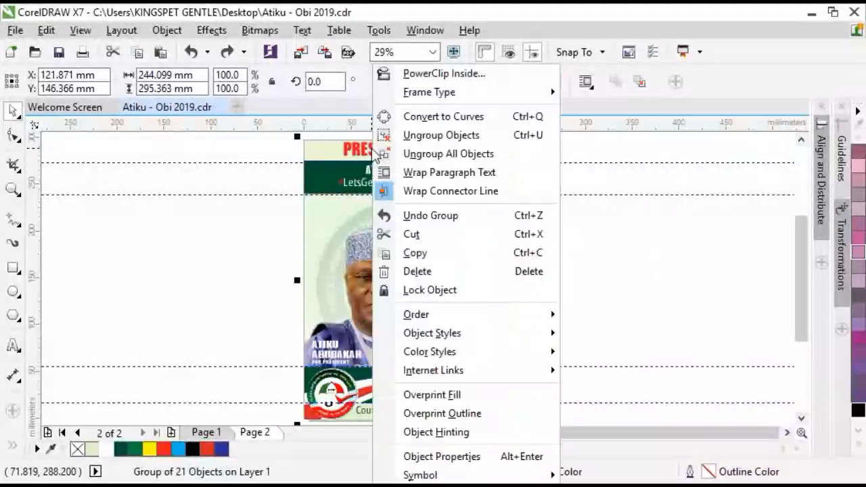
pyautogui.click(446, 74)
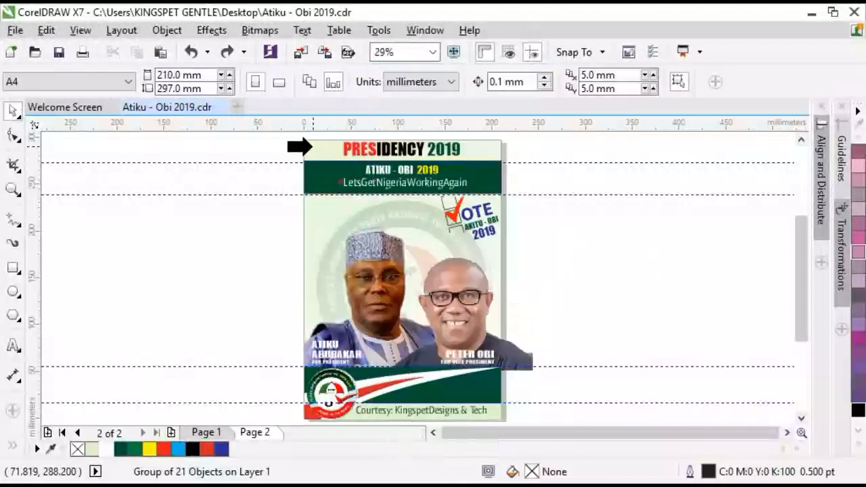
pyautogui.click(312, 148)
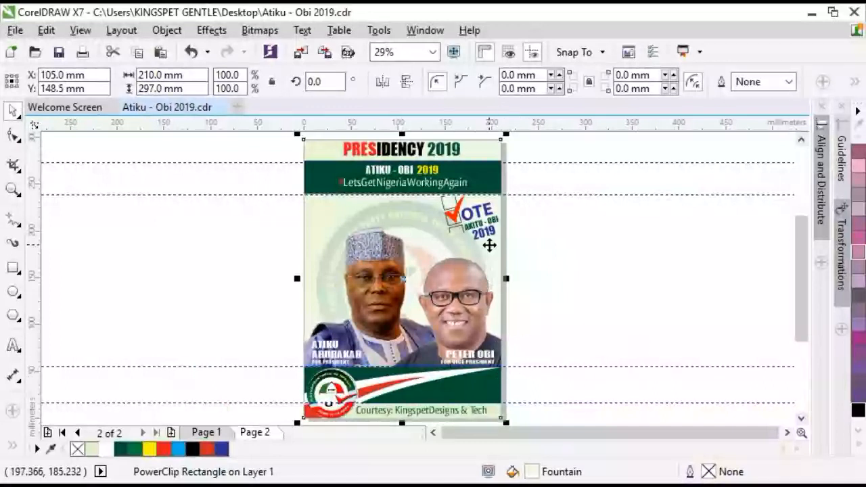
pyautogui.click(559, 244)
# - Delete all four horizontal guidelines around the header and footer bands
pyautogui.click(575, 196)
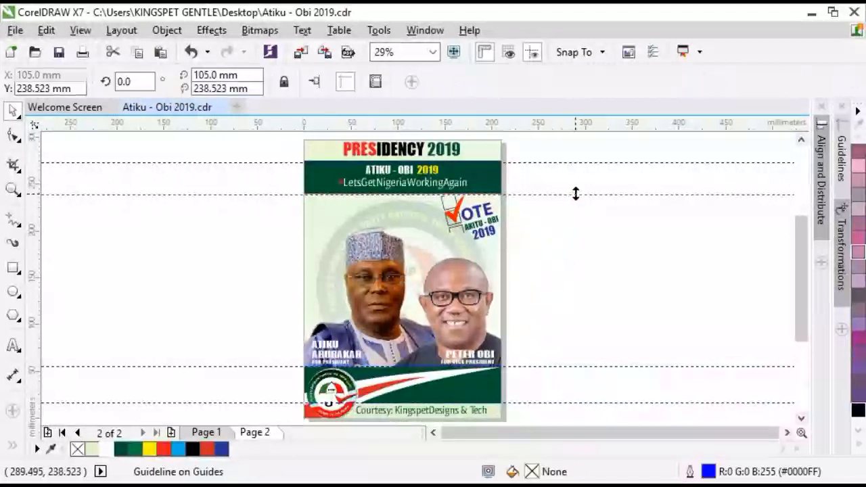
pyautogui.press('Delete')
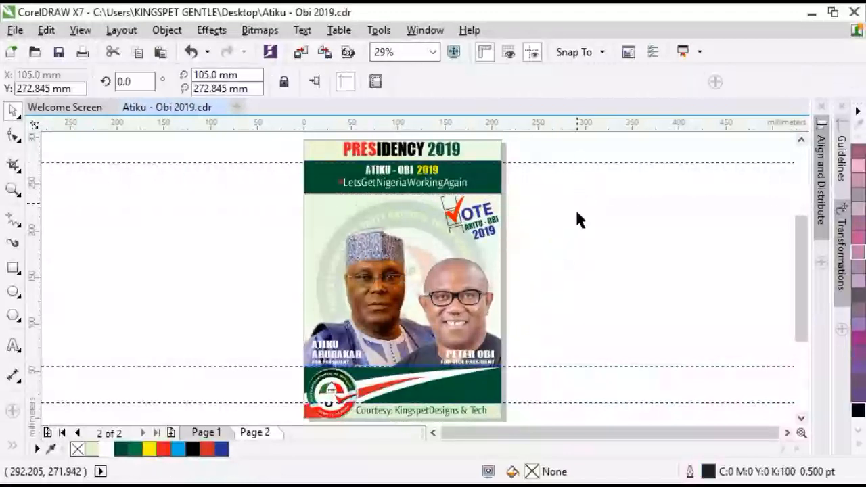
pyautogui.press('Delete')
pyautogui.moveTo(573, 368); pyautogui.dragTo(572, 403)
pyautogui.press('Delete')
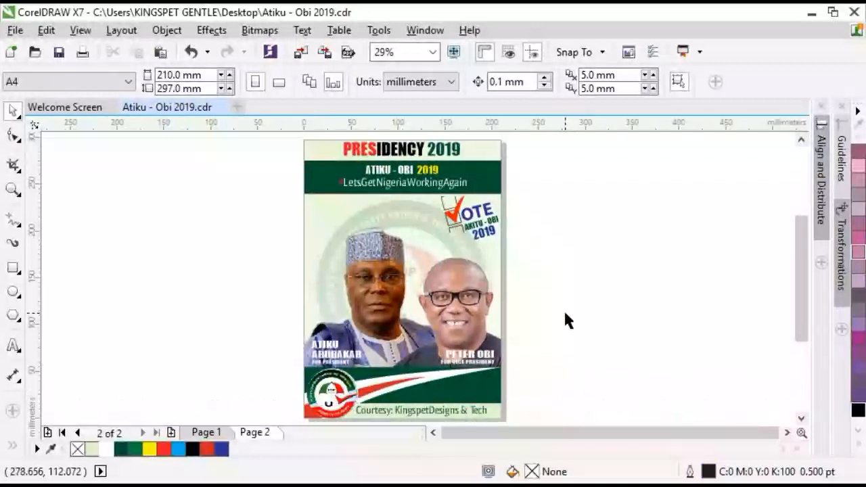
# - Examine the finished poster in a full-screen preview and return to the drawing window
pyautogui.hscroll(-1, 566, 314)
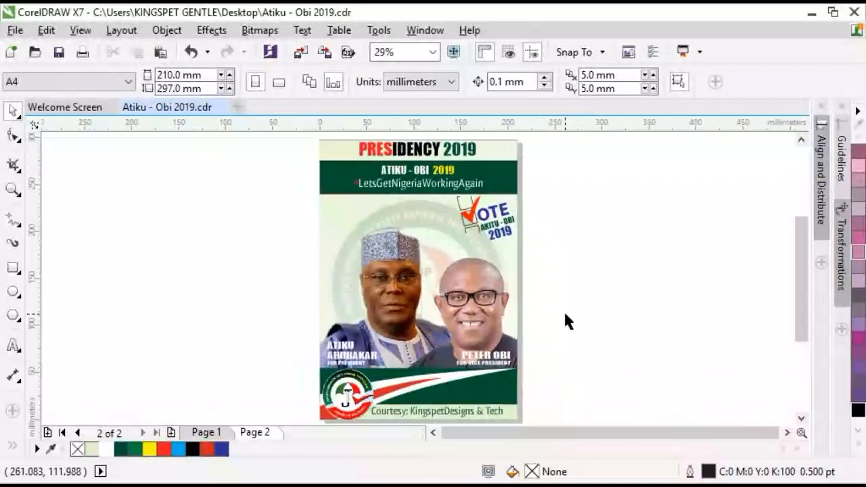
pyautogui.press('F9')
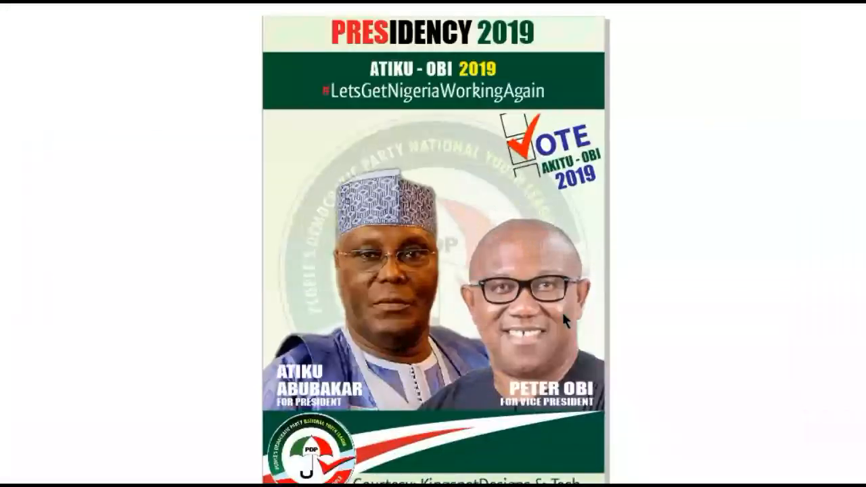
pyautogui.press('Escape')
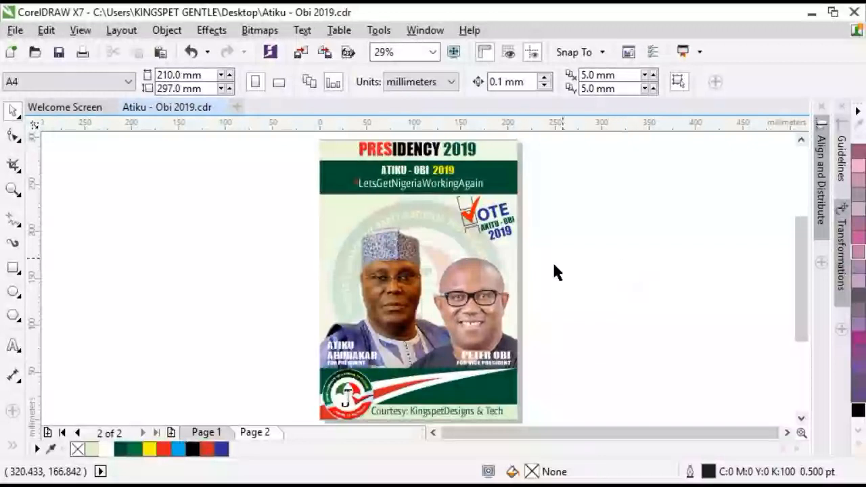